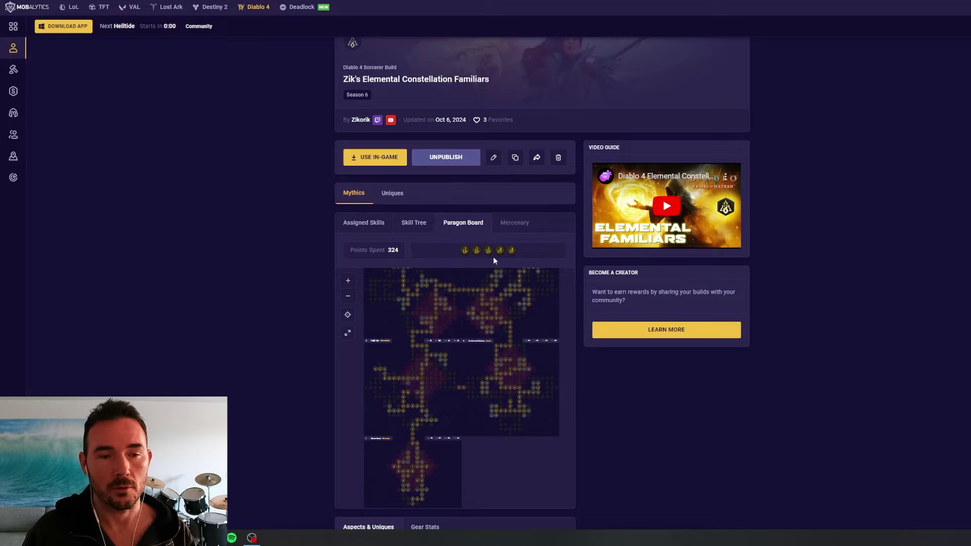
# Review the bonuses of the Eliminator and Elementalist glyphs in the build's glyph summary above the paragon board
pyautogui.moveTo(466, 251)
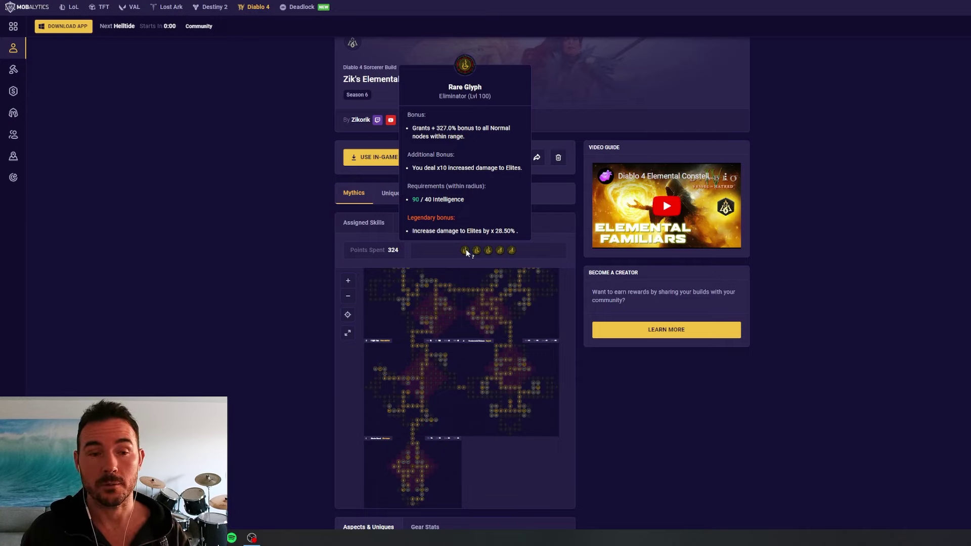
pyautogui.scroll(-1, 465, 250)
pyautogui.moveTo(474, 211)
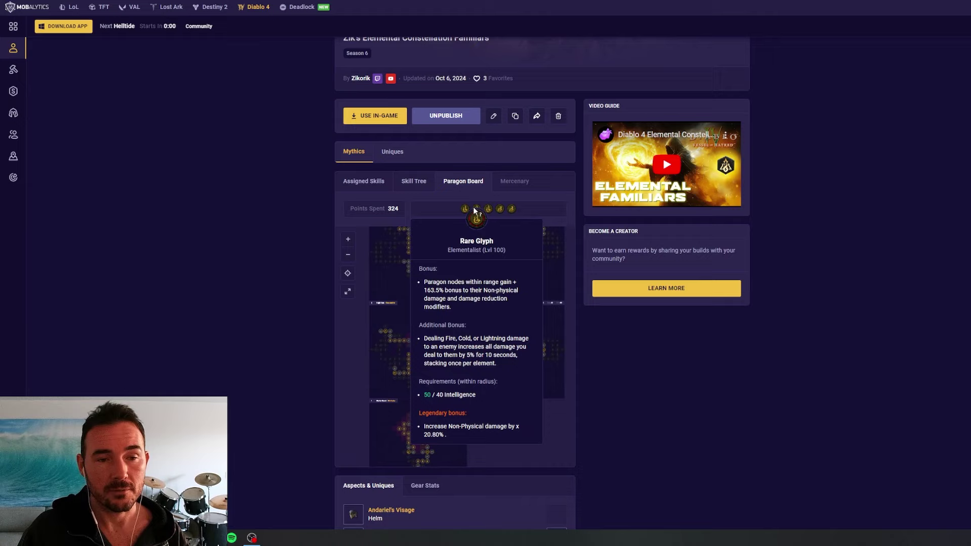
pyautogui.moveTo(508, 212)
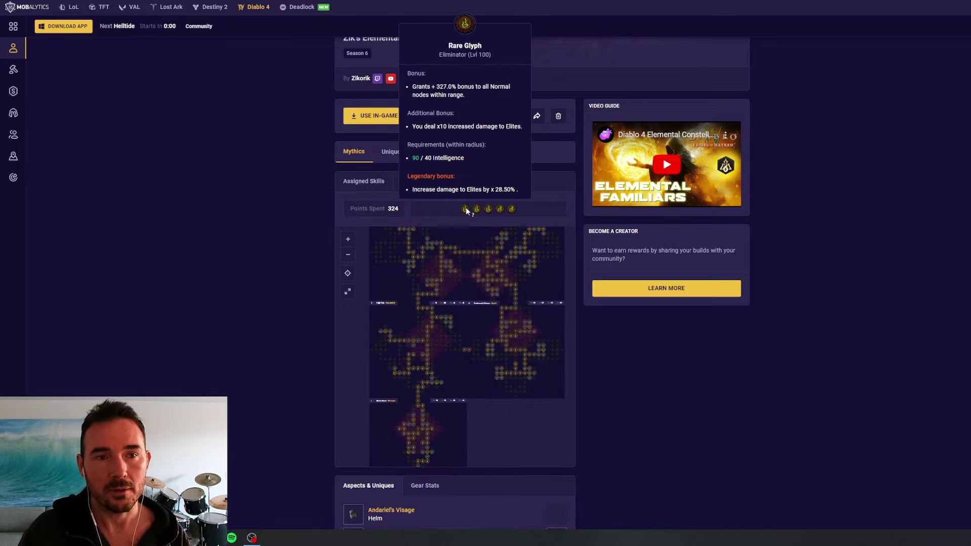
# Examine the Eliminator glyph on the Starter Board, including its bonuses and the nodes within its radius
pyautogui.scroll(5, 455, 303)
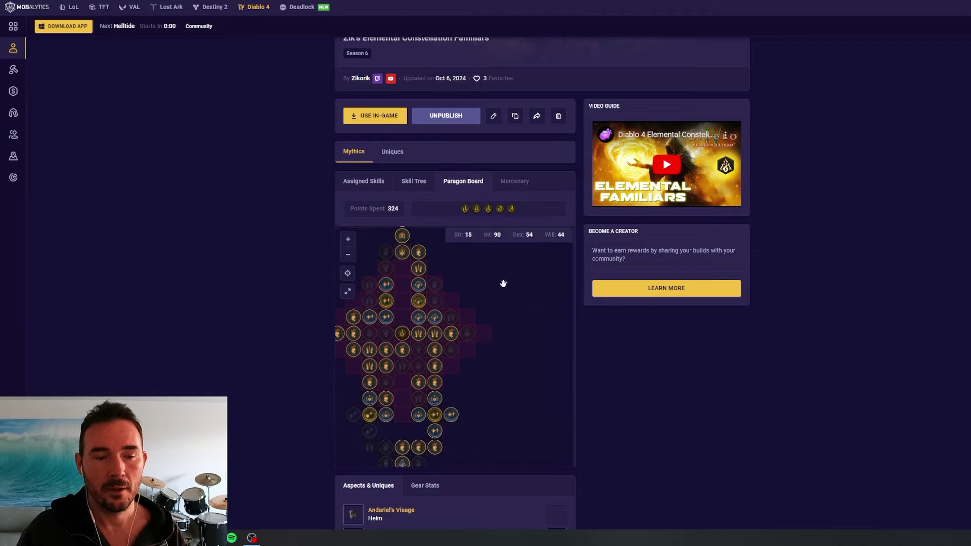
pyautogui.scroll(-1, 504, 344)
pyautogui.moveTo(454, 332)
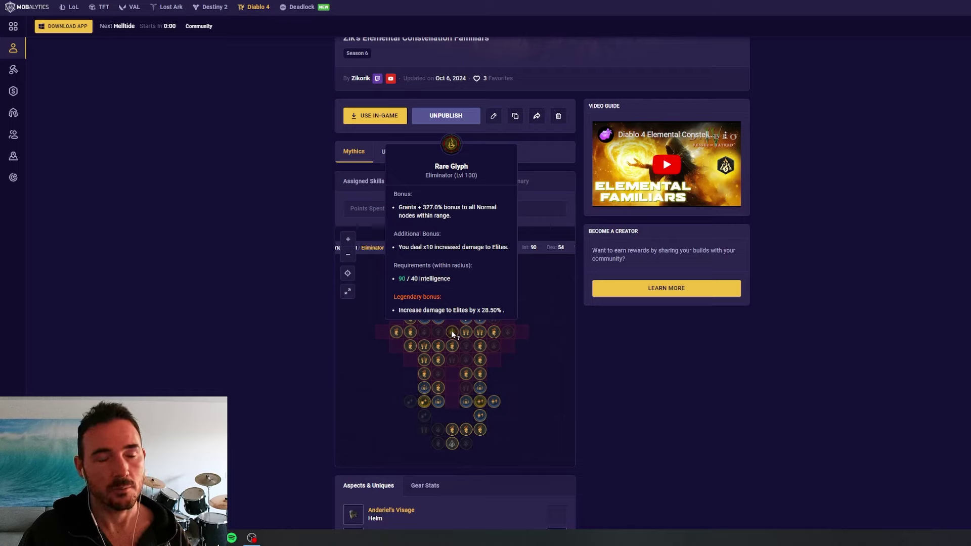
pyautogui.scroll(1, 527, 366)
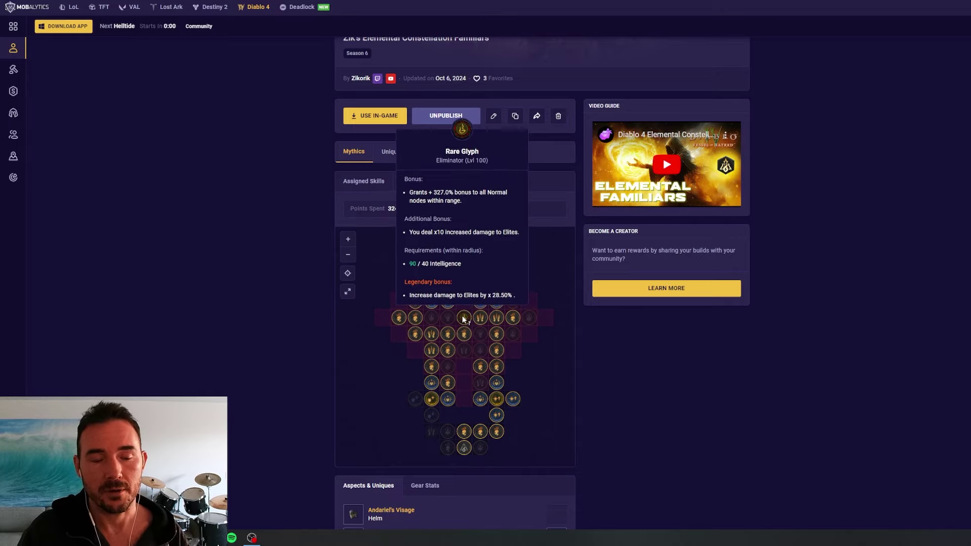
pyautogui.scroll(2, 520, 359)
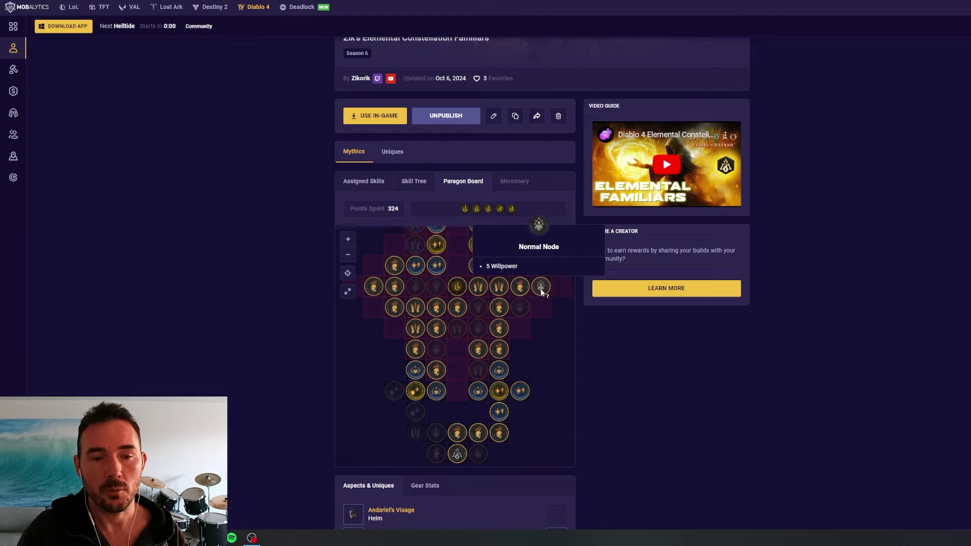
pyautogui.moveTo(542, 306); pyautogui.dragTo(552, 353)
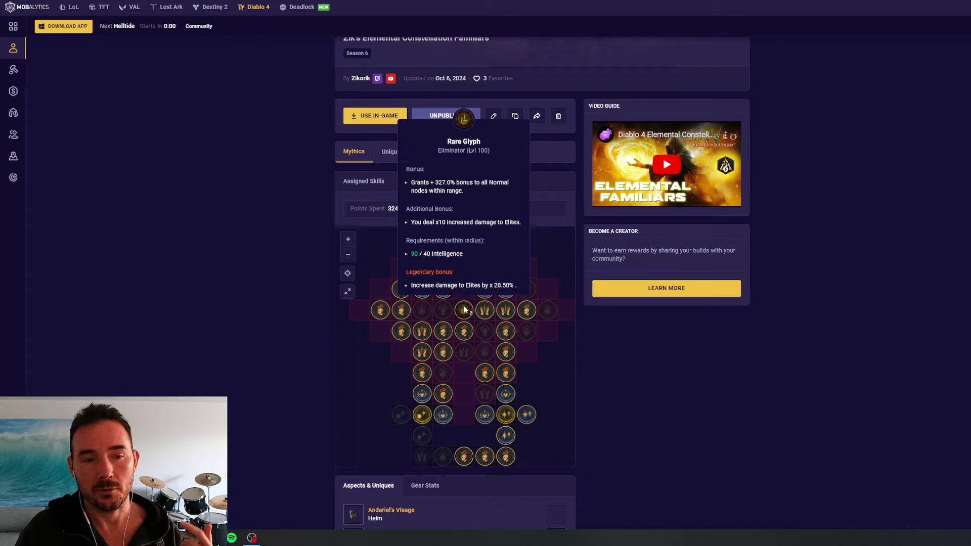
pyautogui.moveTo(464, 309); pyautogui.dragTo(476, 320)
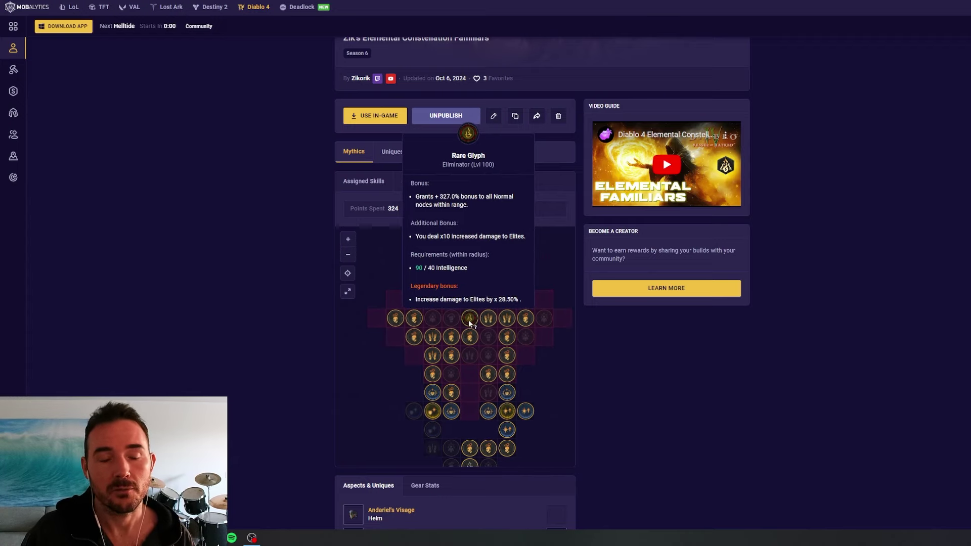
pyautogui.scroll(1, 471, 318)
pyautogui.scroll(-1, 470, 318)
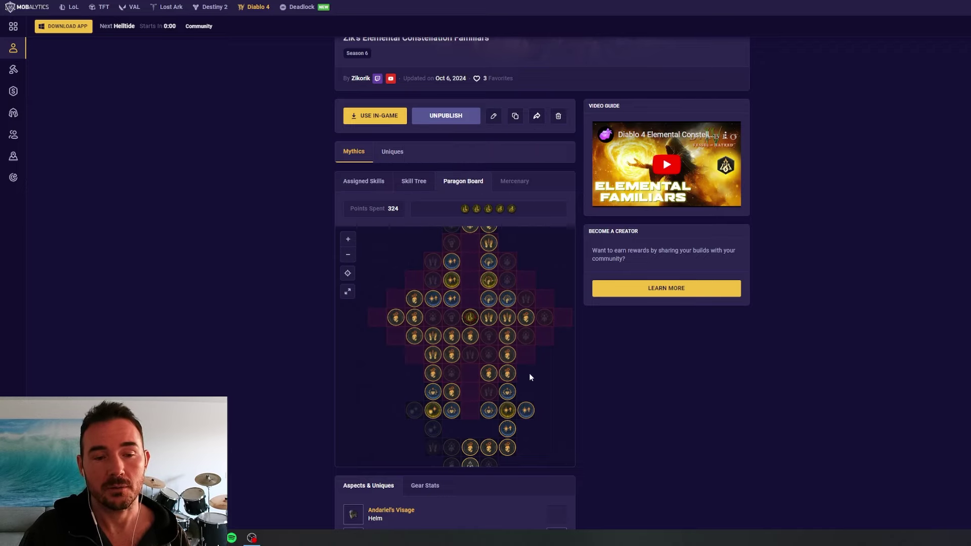
pyautogui.scroll(-1, 530, 376)
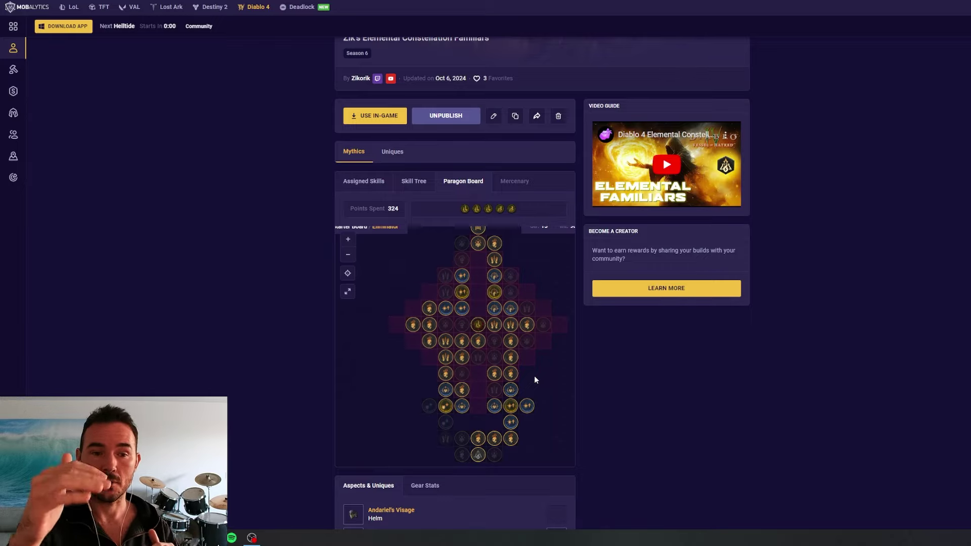
pyautogui.moveTo(474, 324)
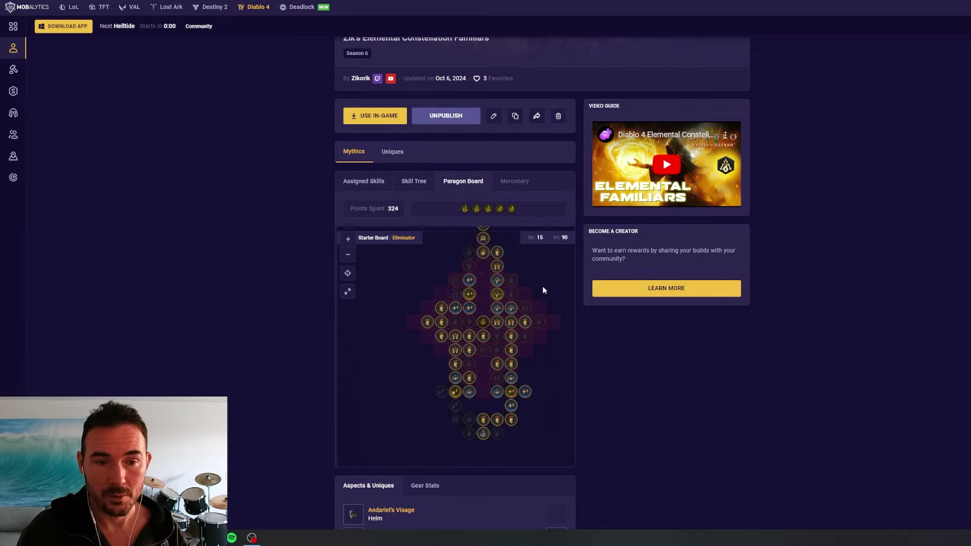
# Examine the Elementalist glyph on the Frigid Fate board and the non-physical damage nodes around it, including Elemental Favor
pyautogui.moveTo(542, 286); pyautogui.dragTo(507, 327)
pyautogui.moveTo(494, 294)
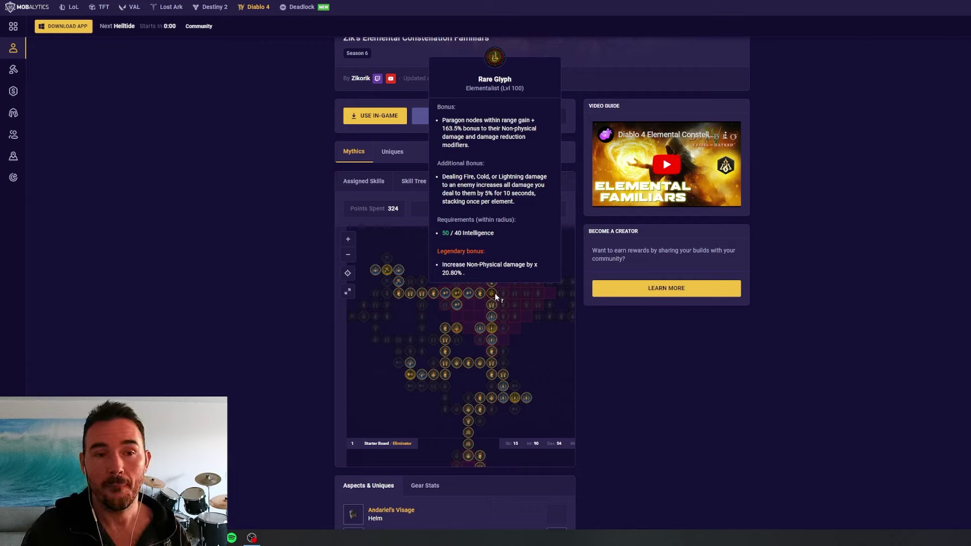
pyautogui.scroll(3, 520, 360)
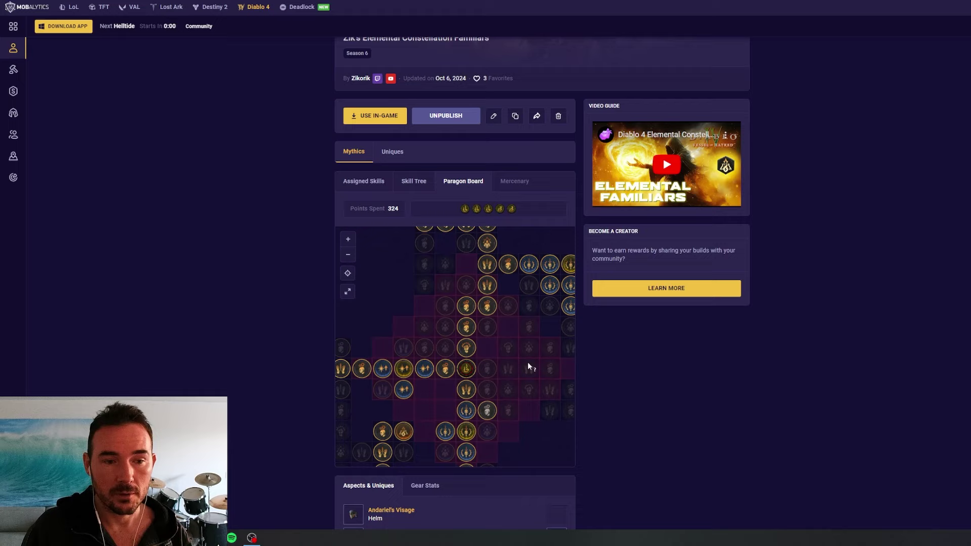
pyautogui.moveTo(537, 433); pyautogui.dragTo(547, 382)
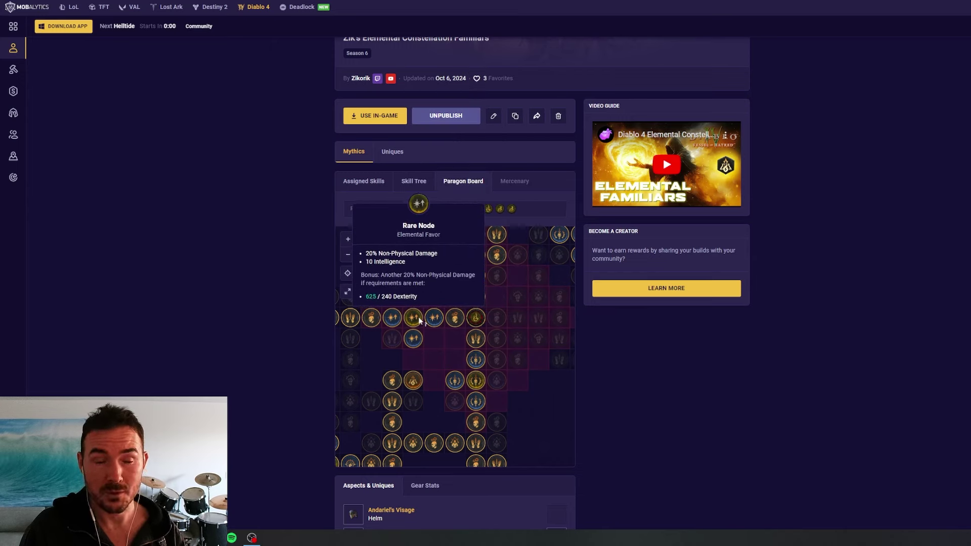
pyautogui.scroll(-1, 418, 316)
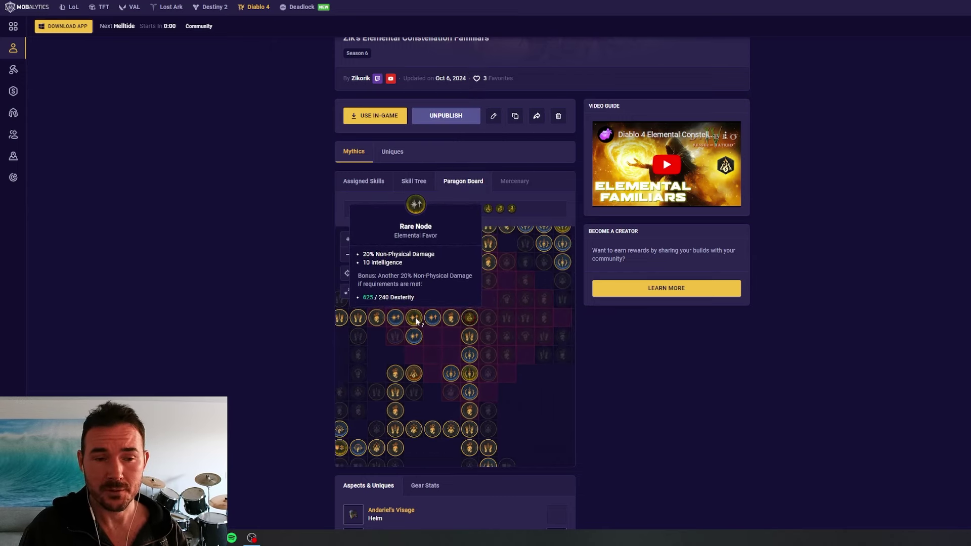
pyautogui.scroll(-1, 418, 316)
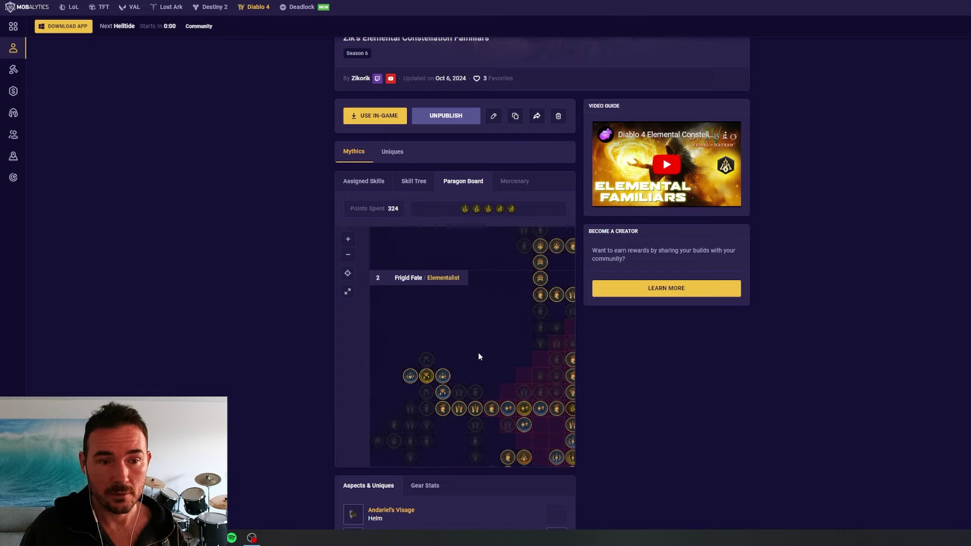
pyautogui.moveTo(478, 355); pyautogui.dragTo(389, 230)
pyautogui.scroll(-1, 397, 283)
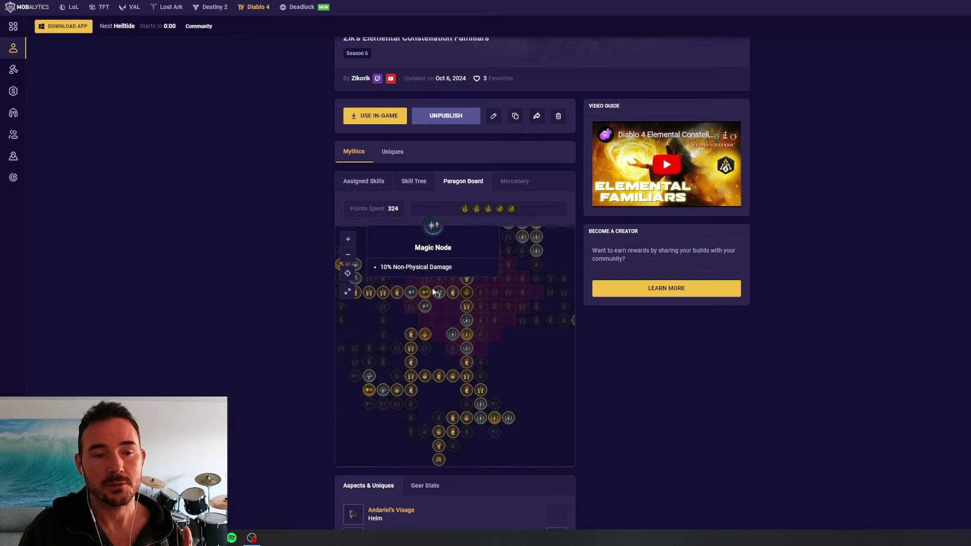
pyautogui.moveTo(427, 292)
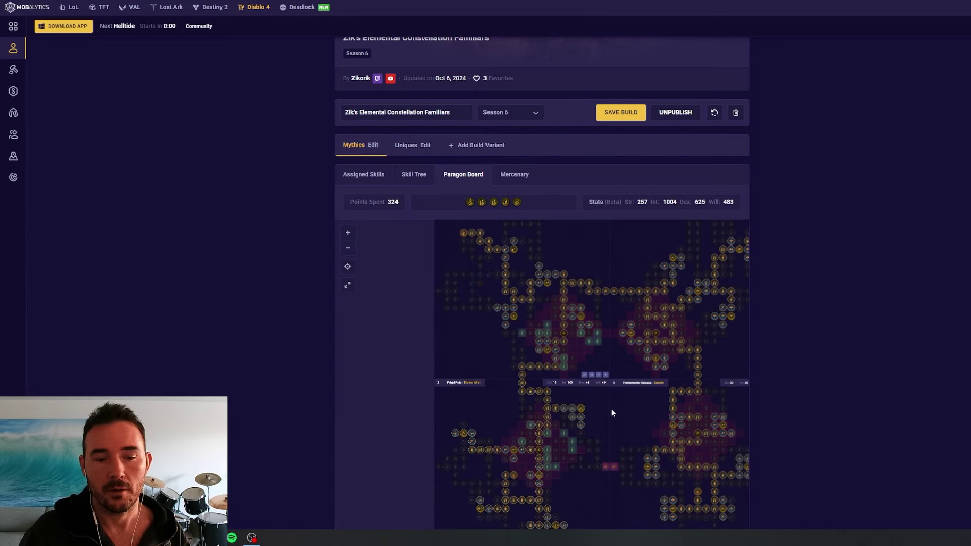
# Examine the Unleash glyph above the Frigid Fate board and the magic nodes for dexterity, elite damage and non-physical damage within its radius
pyautogui.moveTo(565, 336)
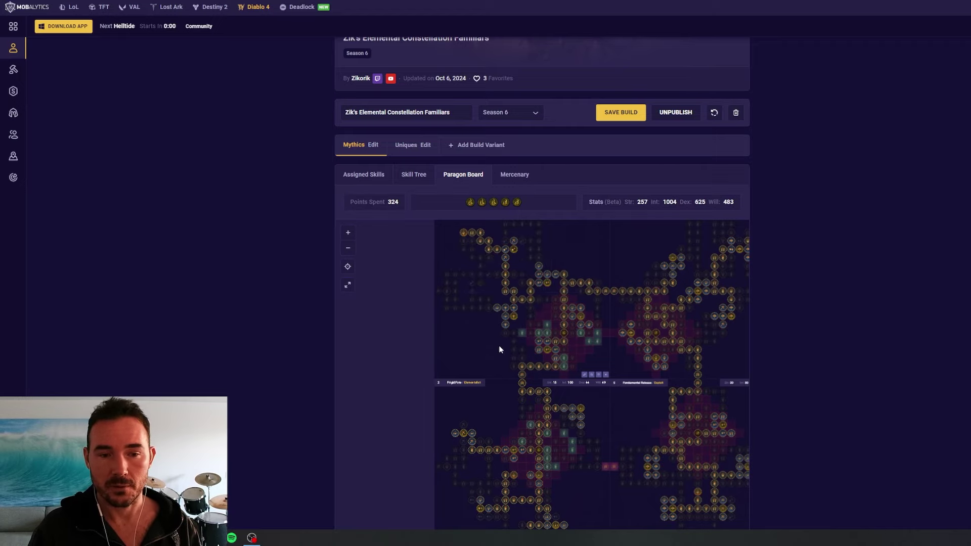
pyautogui.scroll(3, 499, 345)
pyautogui.scroll(3, 543, 351)
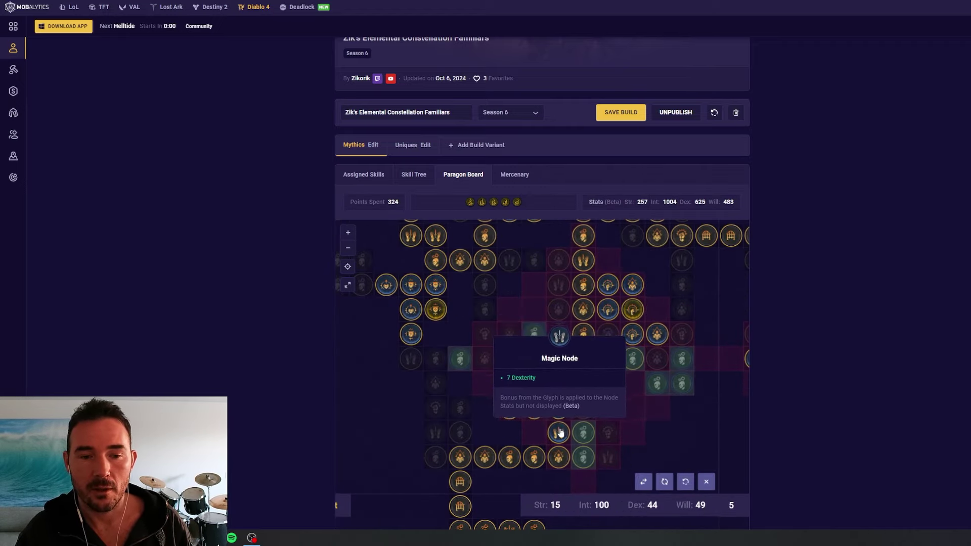
pyautogui.moveTo(586, 365)
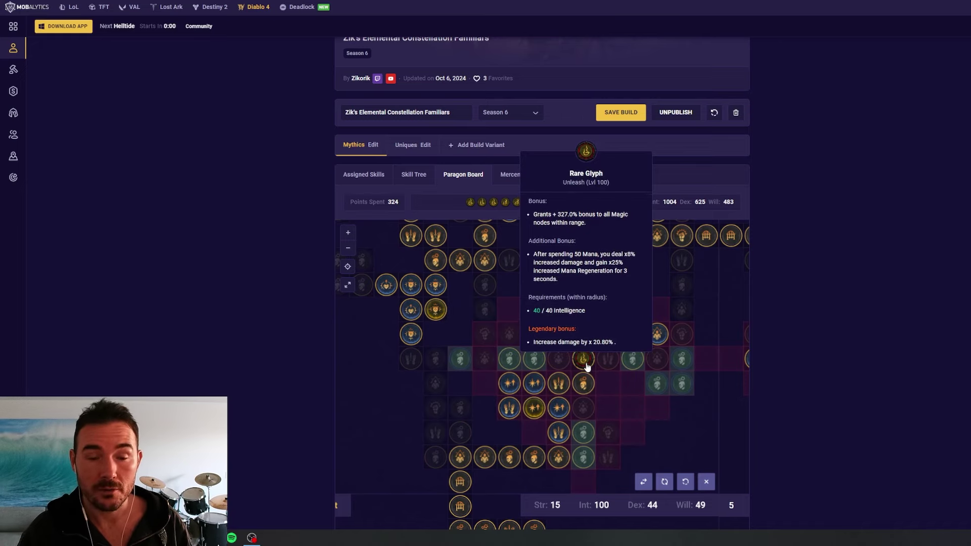
pyautogui.scroll(-3, 428, 350)
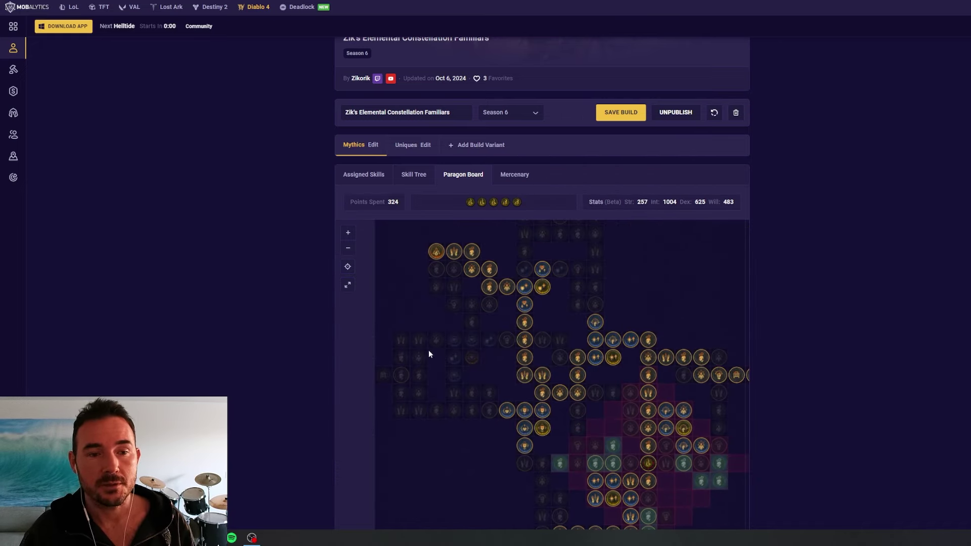
pyautogui.moveTo(438, 516); pyautogui.dragTo(434, 461)
pyautogui.scroll(2, 585, 434)
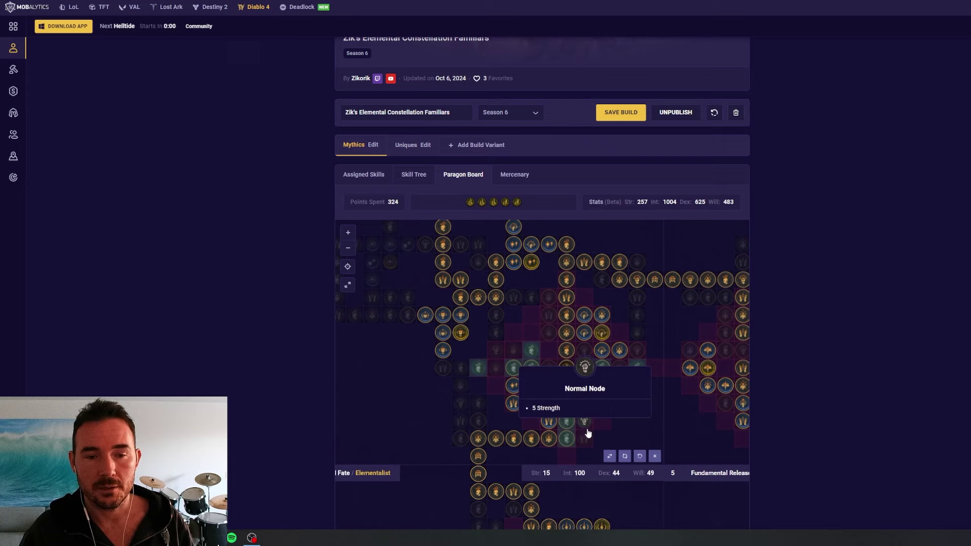
pyautogui.scroll(2, 678, 415)
pyautogui.moveTo(579, 292)
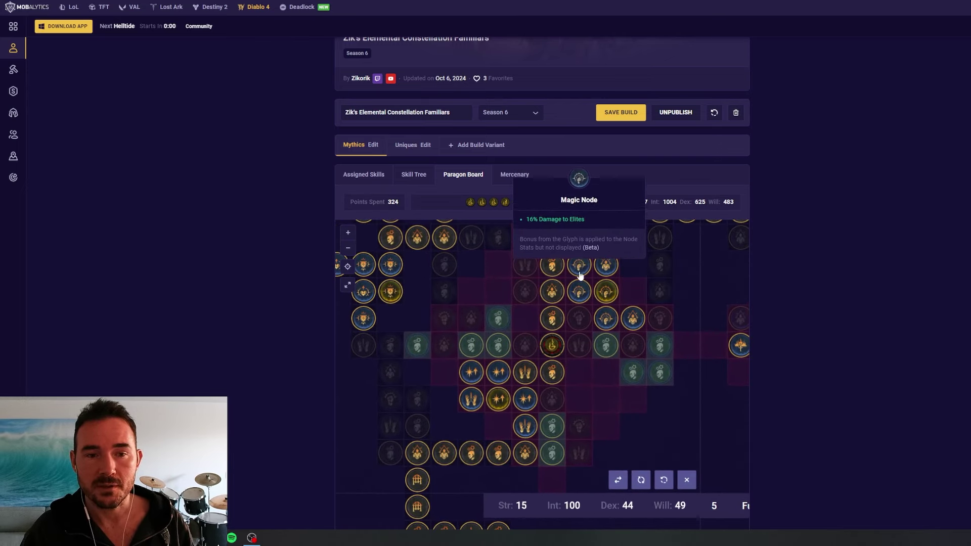
pyautogui.moveTo(597, 308)
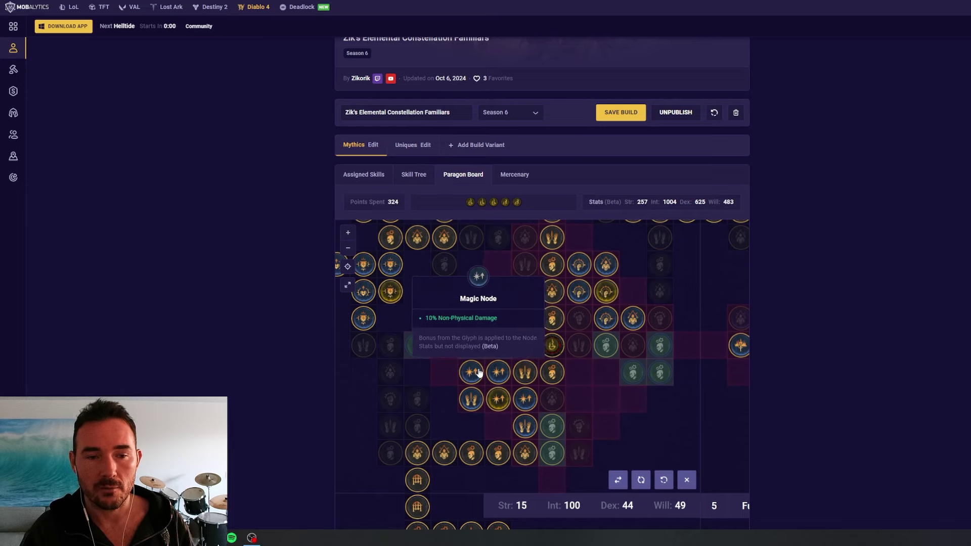
pyautogui.moveTo(538, 408)
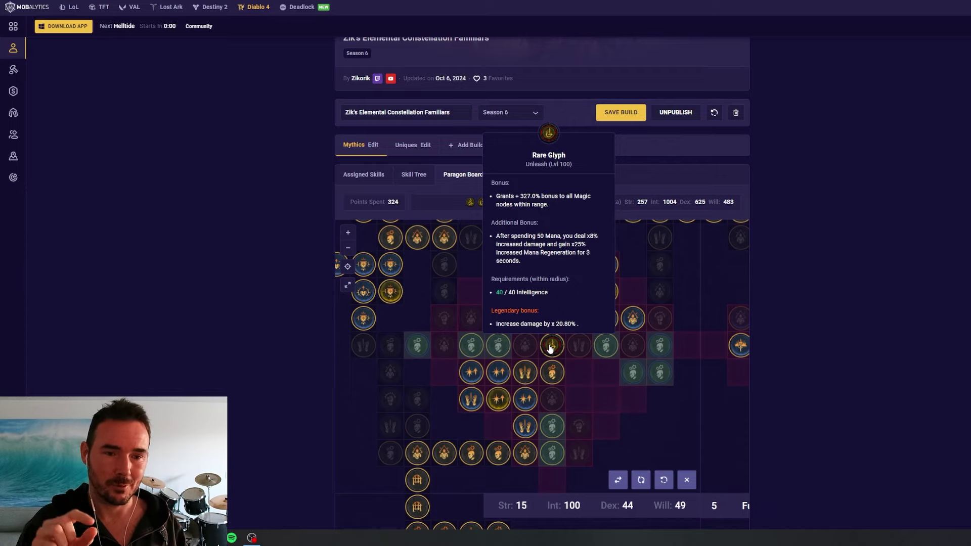
# Inspect the Destruction glyph on the Burning Instinct board, including its critical strike bonuses and dexterity requirement
pyautogui.scroll(-3, 532, 322)
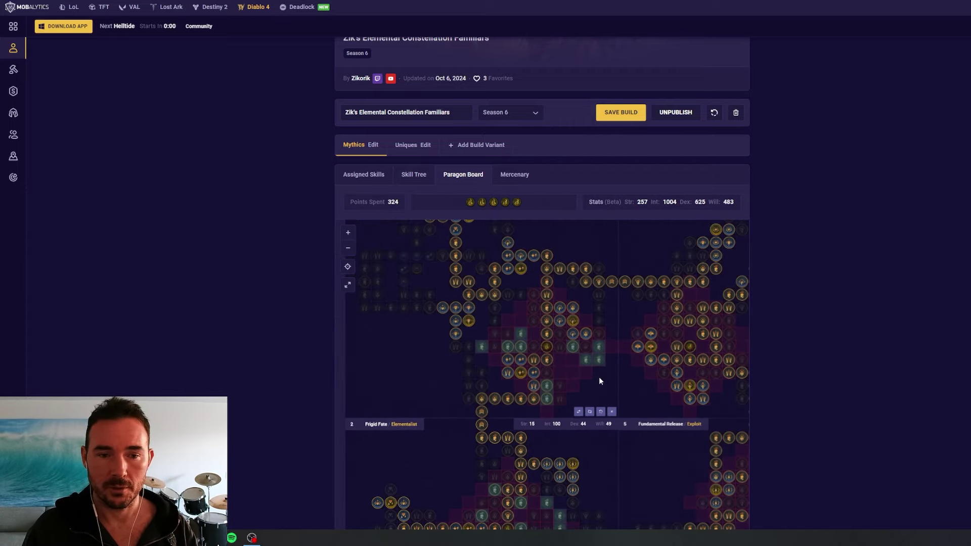
pyautogui.scroll(-3, 543, 350)
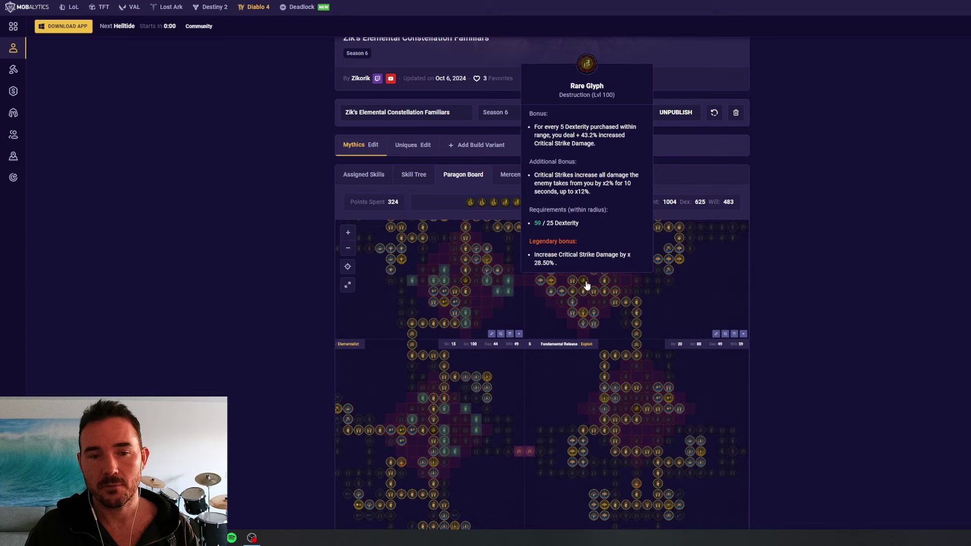
pyautogui.moveTo(639, 408)
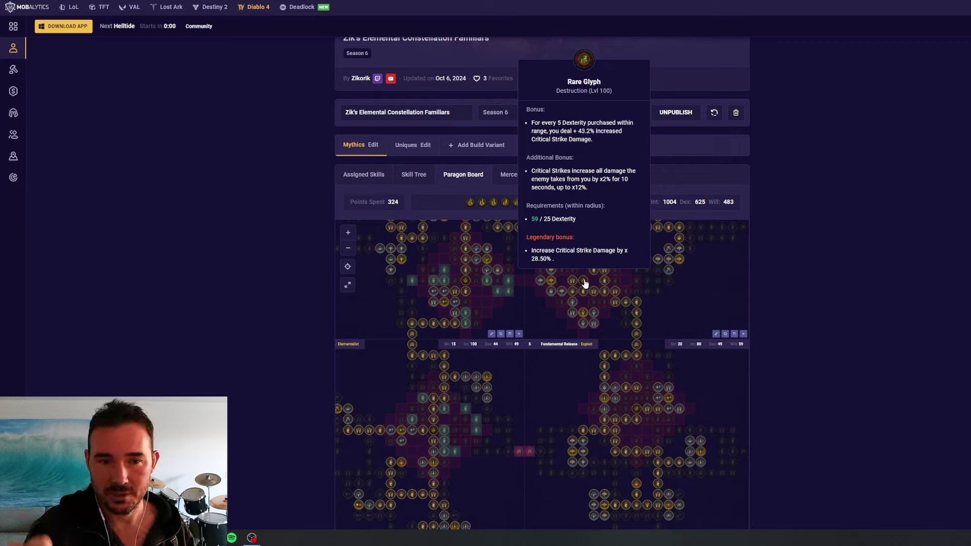
pyautogui.moveTo(667, 253); pyautogui.dragTo(730, 533)
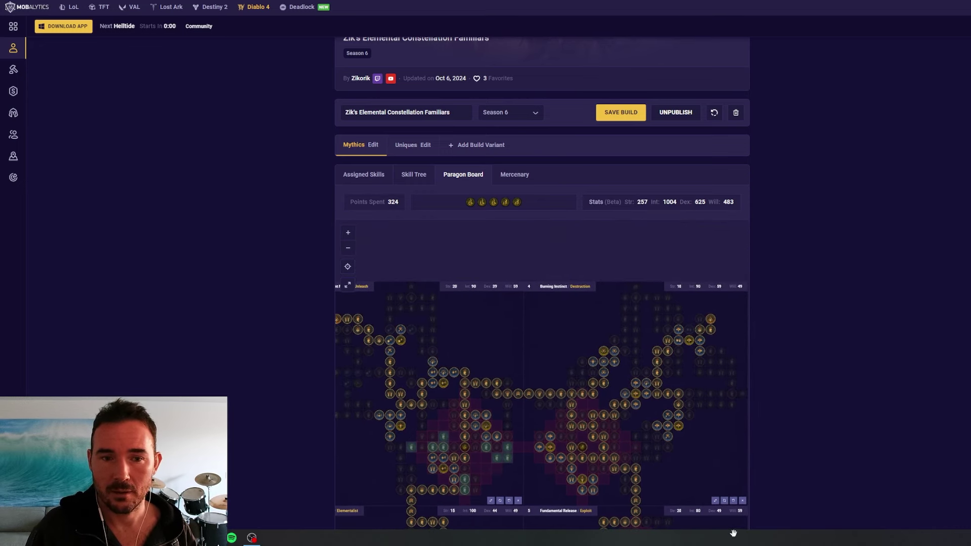
pyautogui.moveTo(592, 316)
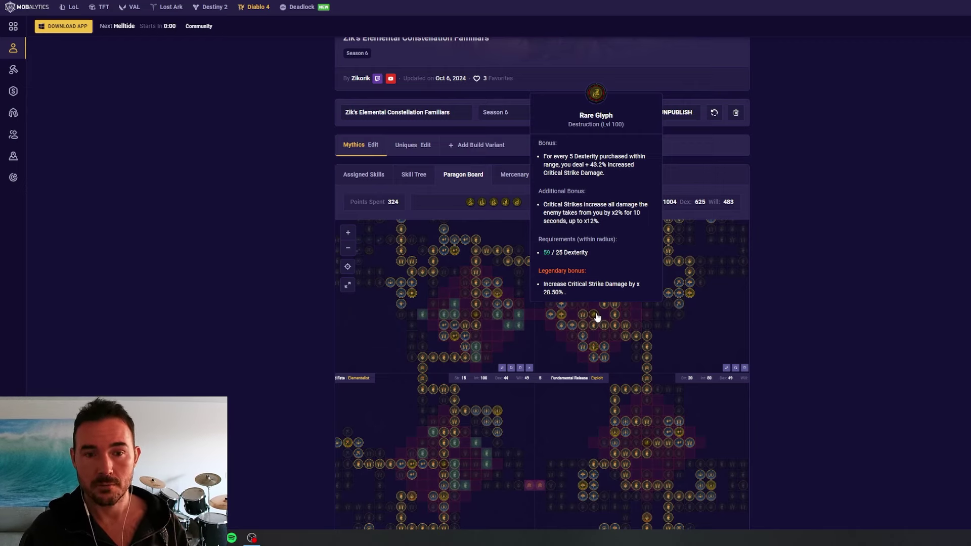
# Inspect the Exploit glyph on the Fundamental Release board, including its vulnerable damage bonuses and dexterity requirement
pyautogui.moveTo(597, 317); pyautogui.dragTo(613, 247)
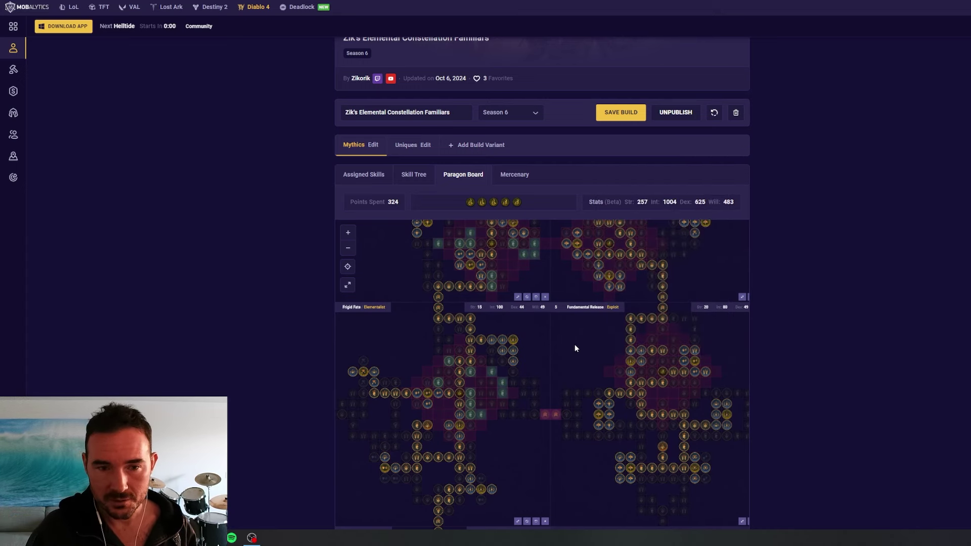
pyautogui.moveTo(574, 344); pyautogui.dragTo(538, 343)
pyautogui.scroll(1, 708, 324)
pyautogui.scroll(-2, 703, 328)
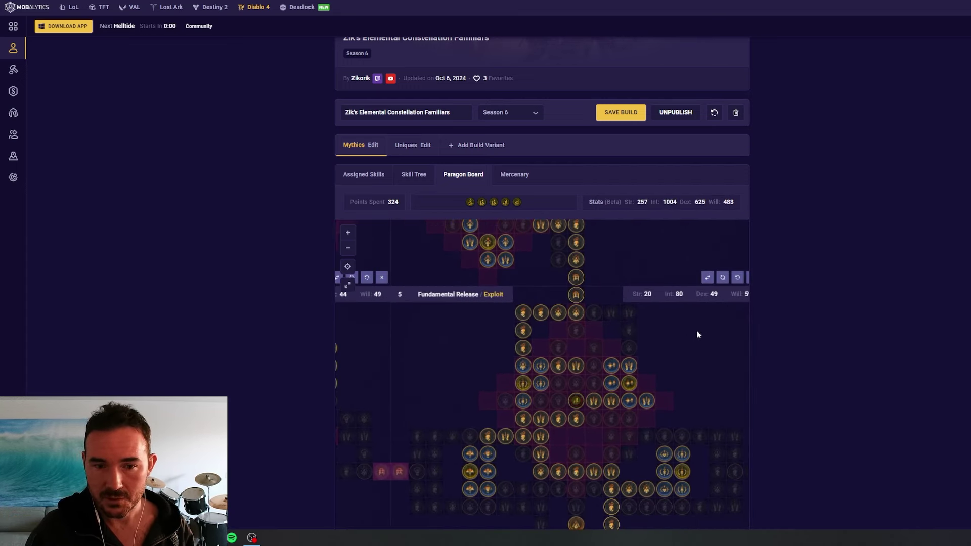
pyautogui.moveTo(609, 383)
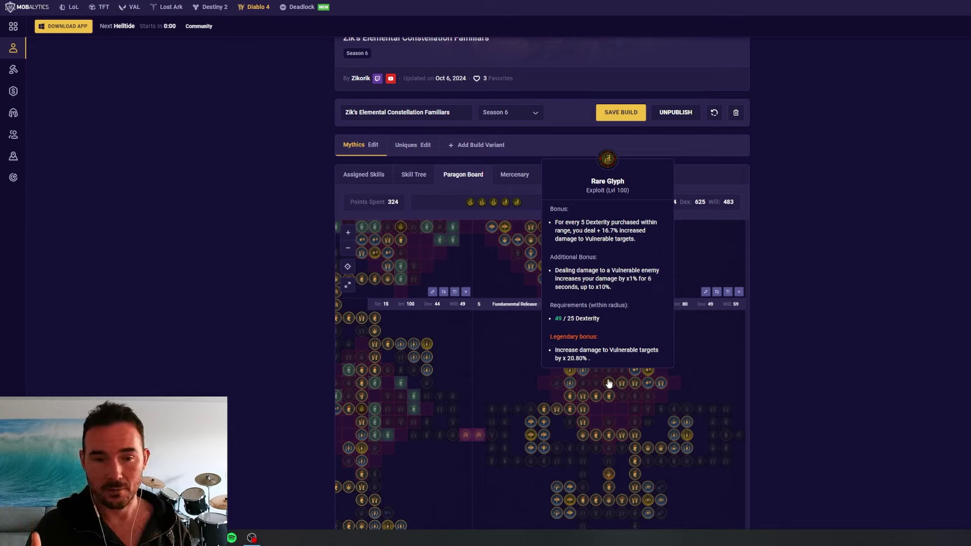
# Survey the layout of all five paragon boards, and check the Unleash glyph's bonuses and the nodes within its radius
pyautogui.scroll(-5, 460, 355)
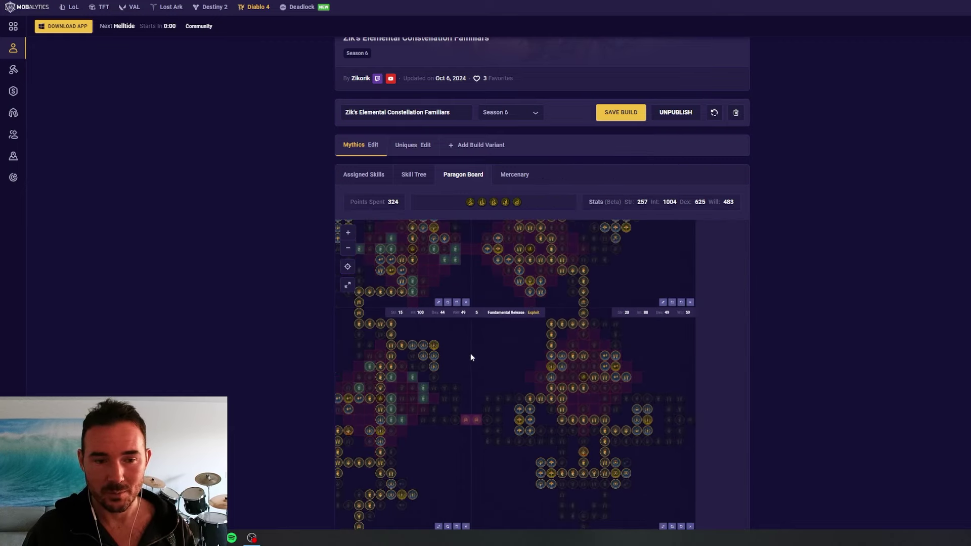
pyautogui.scroll(-5, 529, 358)
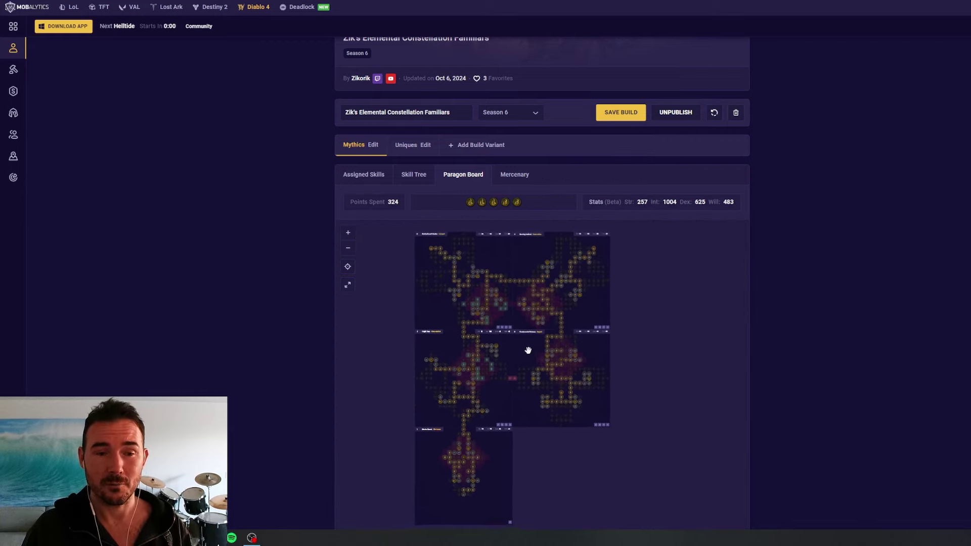
pyautogui.moveTo(472, 204)
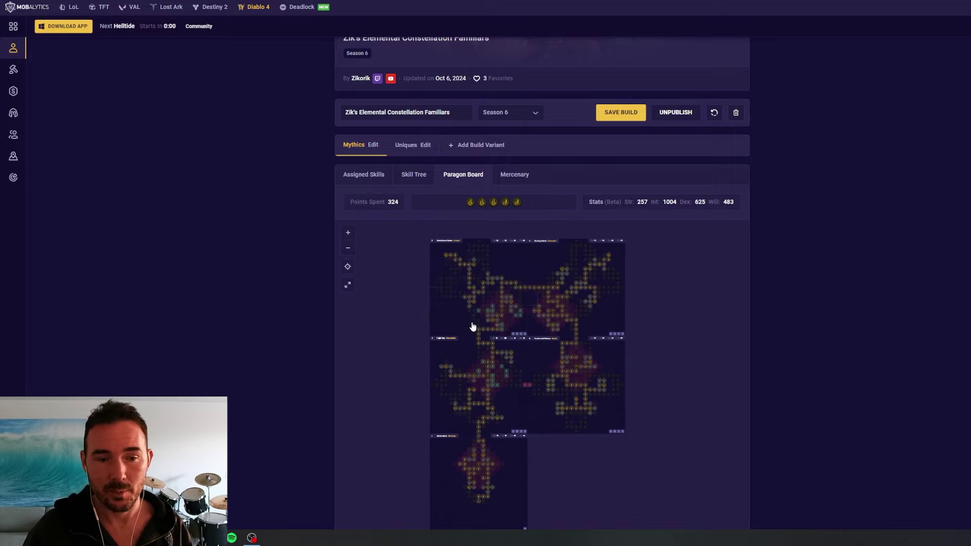
pyautogui.scroll(3, 467, 360)
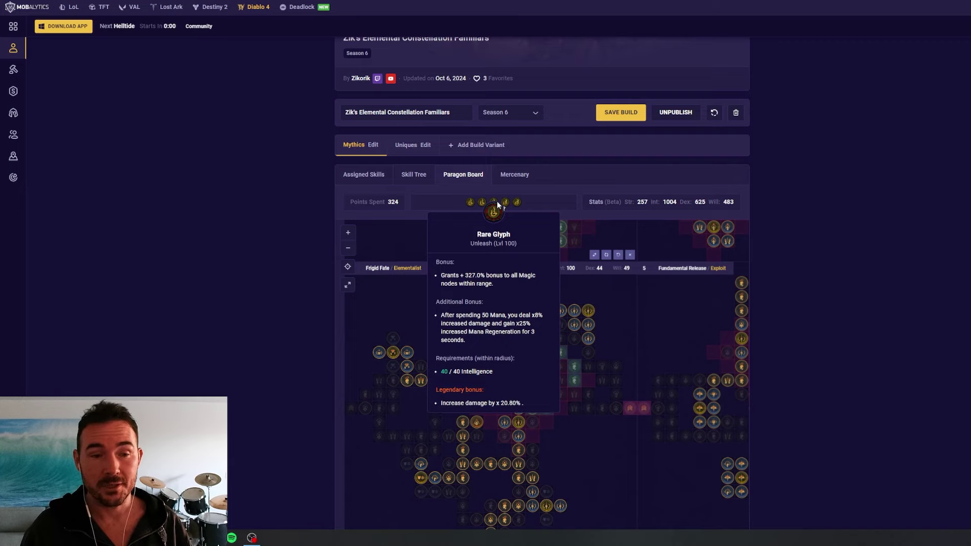
pyautogui.click(496, 201)
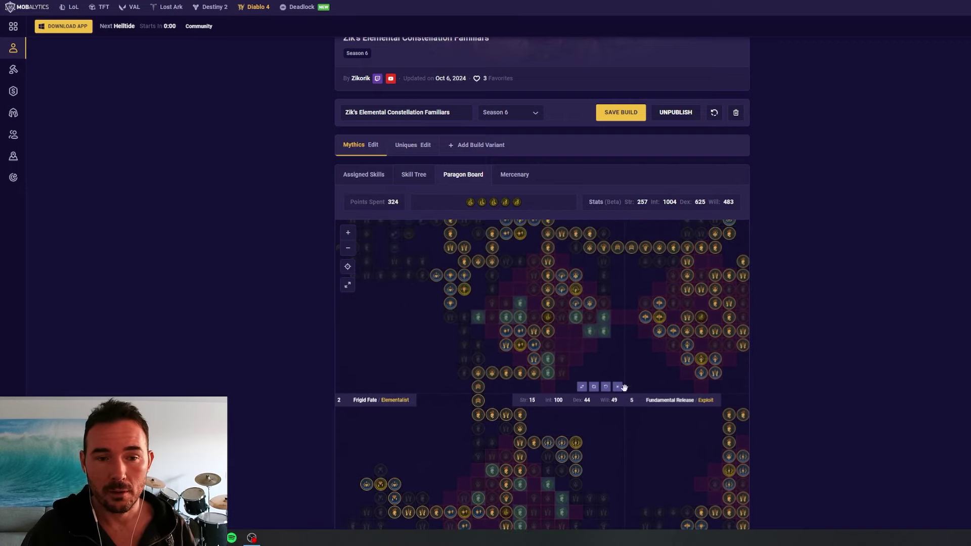
pyautogui.moveTo(570, 302)
pyautogui.scroll(3, 570, 302)
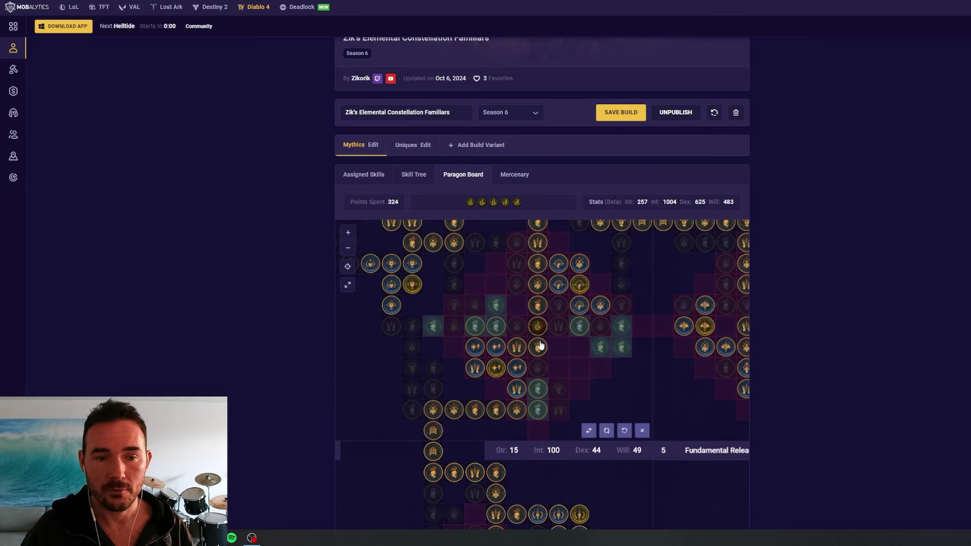
pyautogui.moveTo(498, 348)
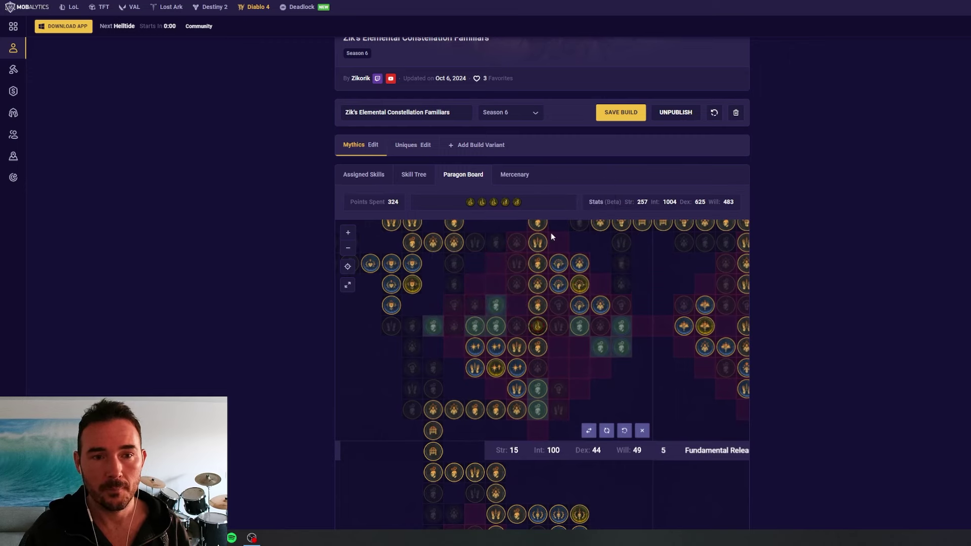
# Compare the Destruction and Exploit glyphs' bonuses and dexterity requirements in the build's glyph summary
pyautogui.moveTo(493, 206)
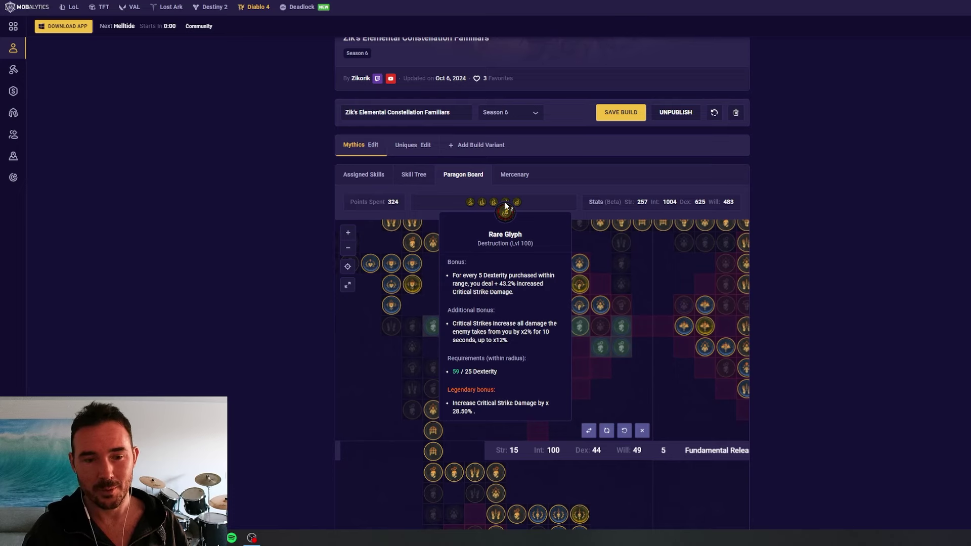
pyautogui.click(517, 202)
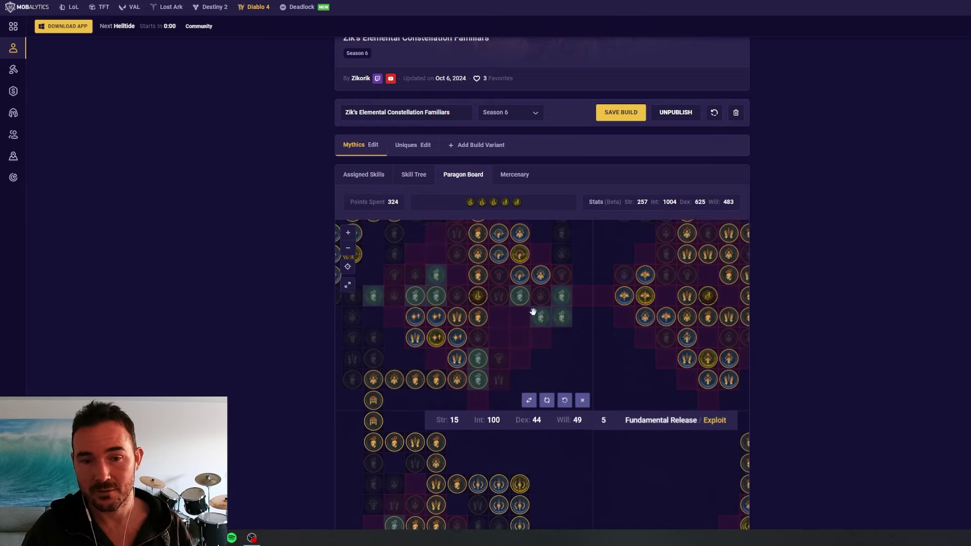
pyautogui.moveTo(519, 203)
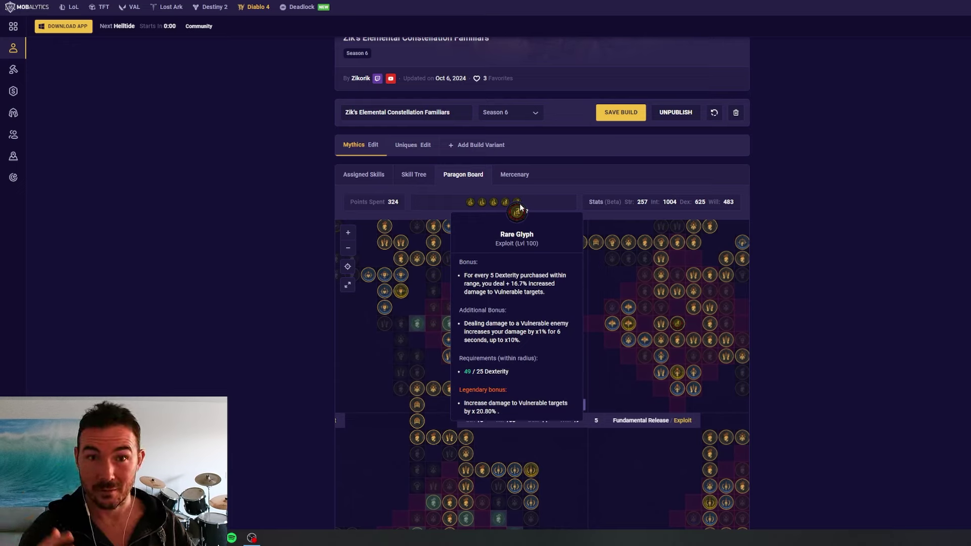
pyautogui.click(519, 204)
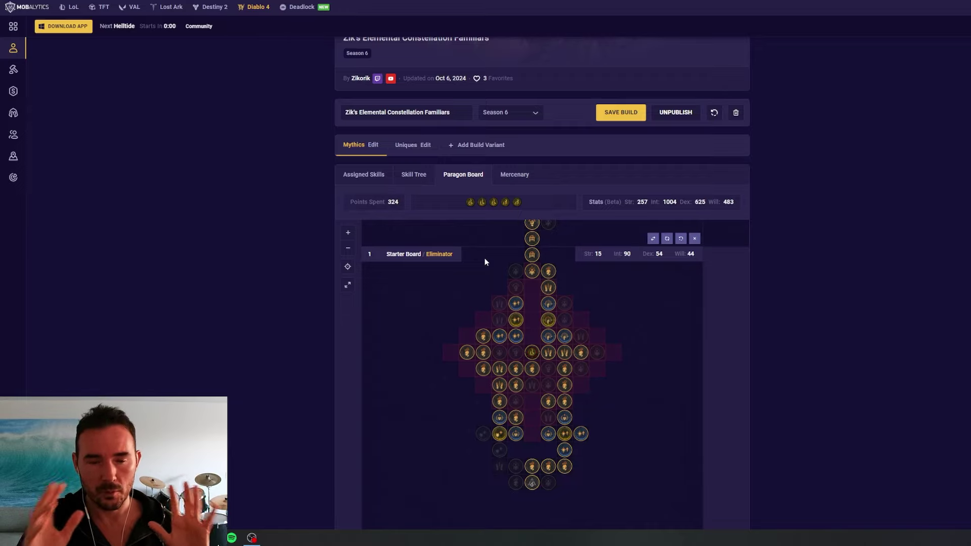
# Inspect the Eliminator glyph on the Starter Board and the normal intelligence nodes within its radius
pyautogui.moveTo(471, 205)
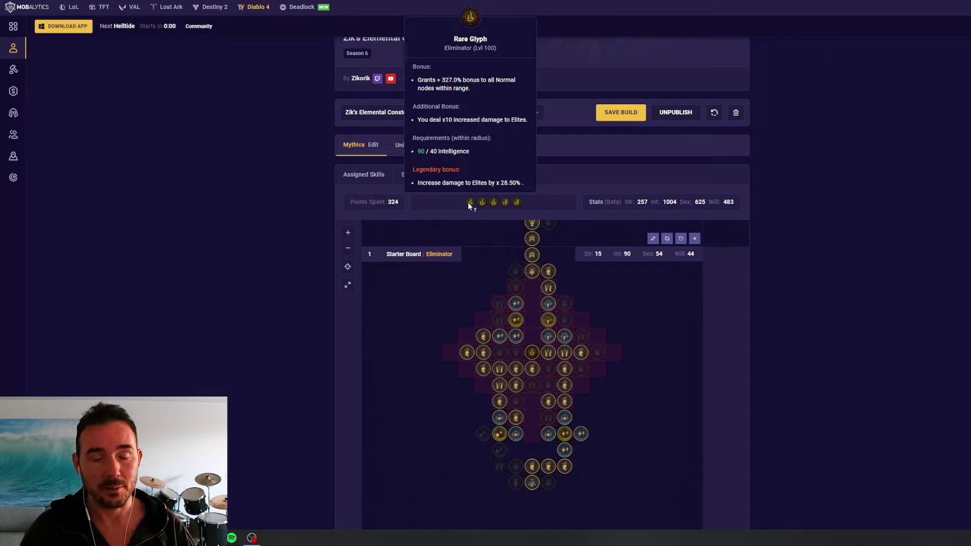
pyautogui.scroll(2, 590, 411)
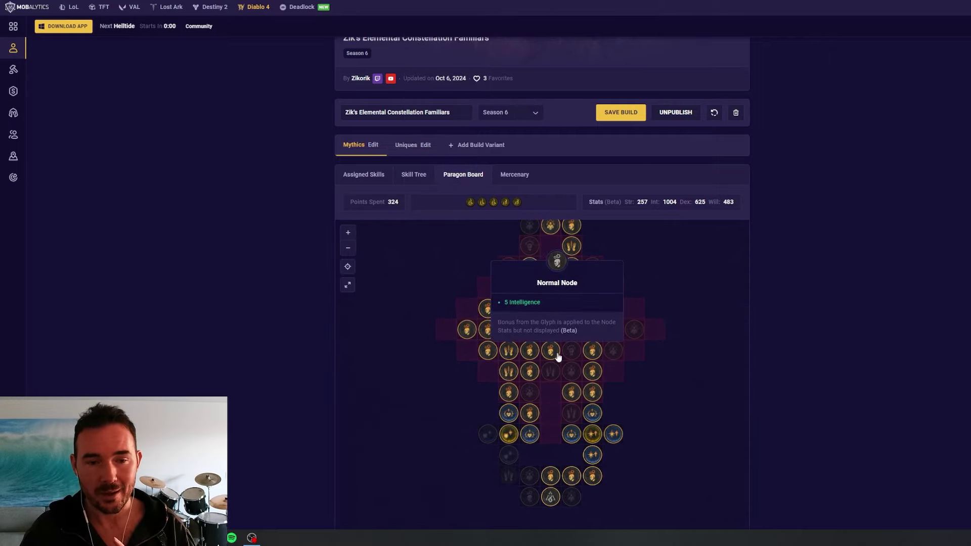
pyautogui.moveTo(552, 329)
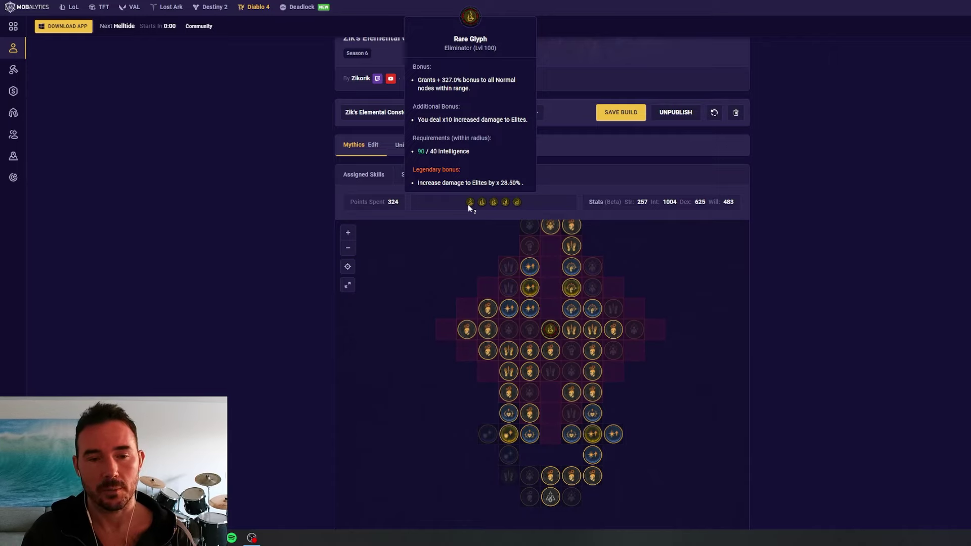
pyautogui.scroll(-4, 445, 287)
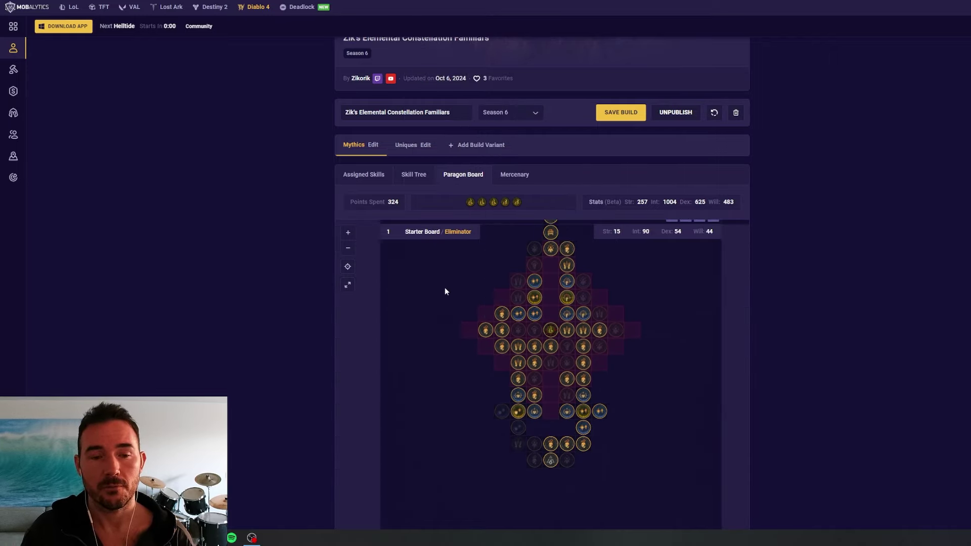
# Examine the Unleash glyph's magic node bonus and the non-physical damage and elite damage nodes within its radius
pyautogui.scroll(2, 602, 332)
pyautogui.scroll(2, 576, 348)
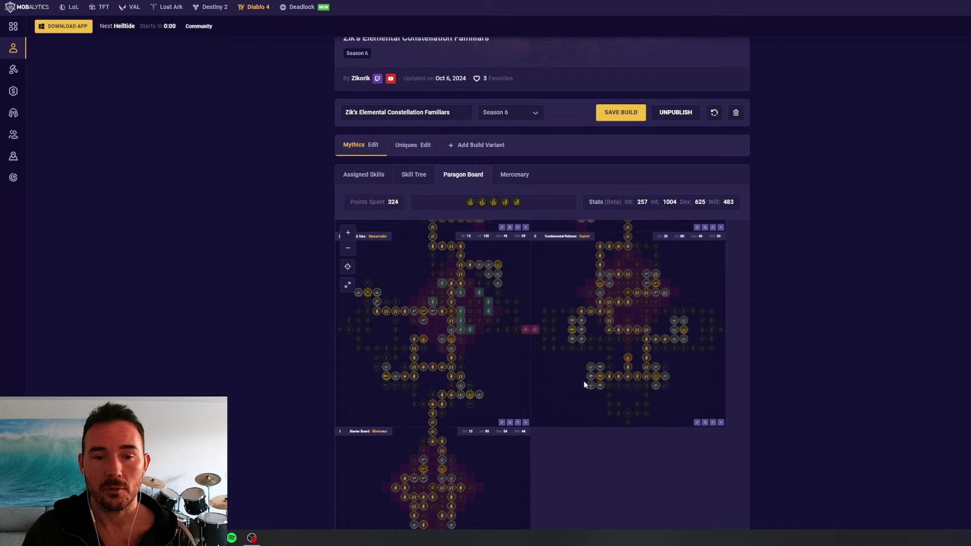
pyautogui.scroll(2, 521, 278)
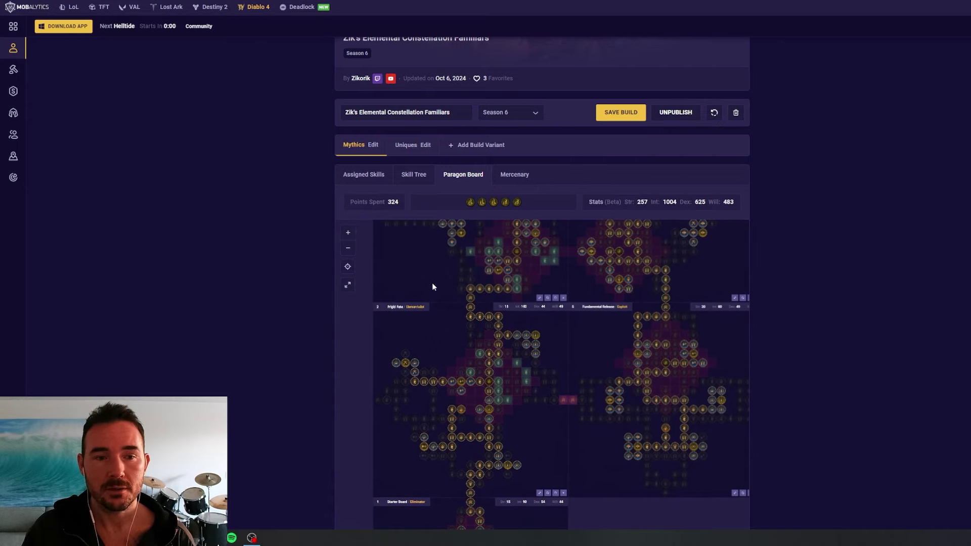
pyautogui.scroll(1, 526, 279)
pyautogui.moveTo(526, 278)
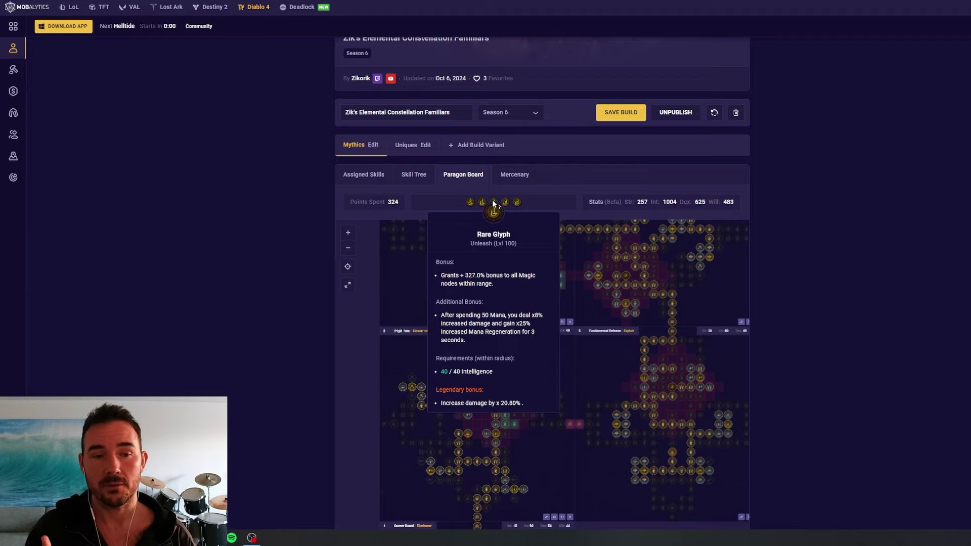
pyautogui.scroll(3, 442, 287)
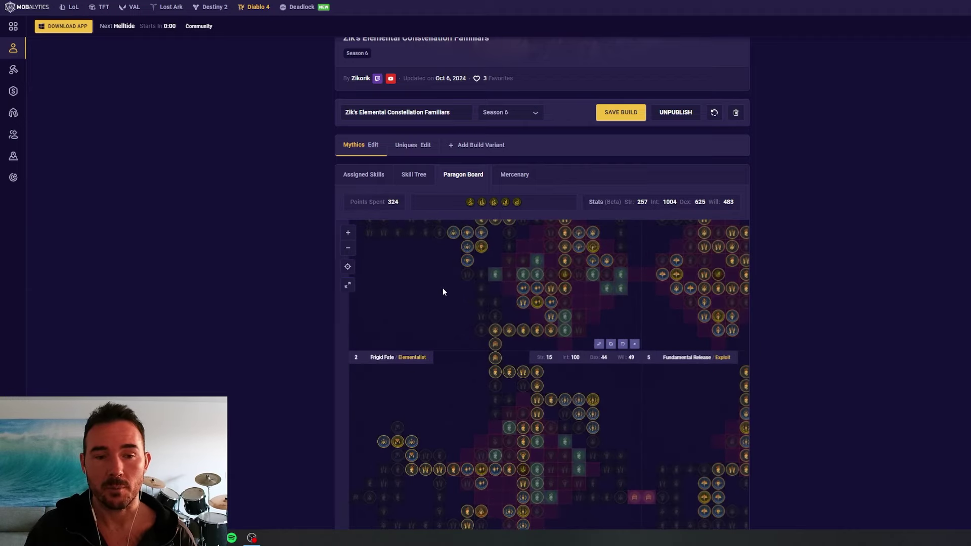
pyautogui.scroll(2, 597, 351)
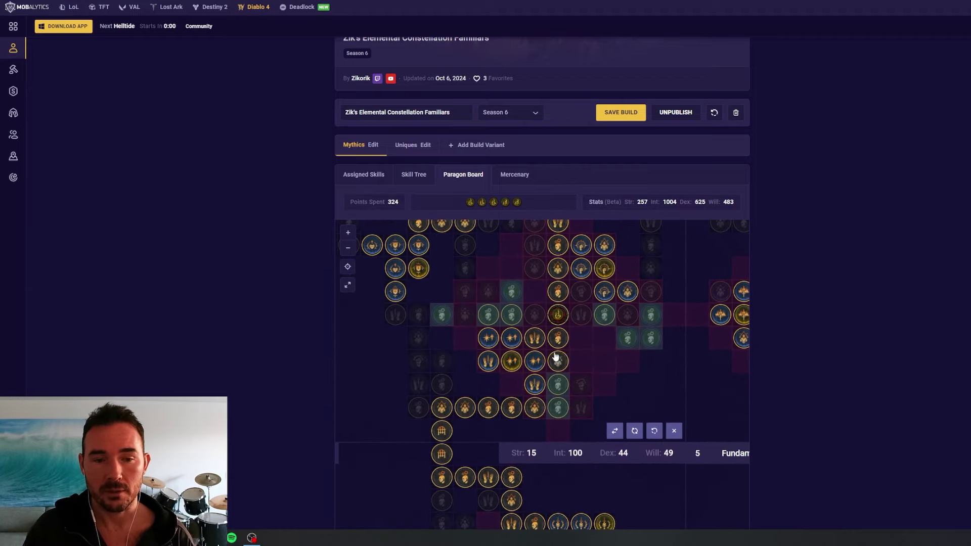
pyautogui.moveTo(487, 341); pyautogui.dragTo(534, 360)
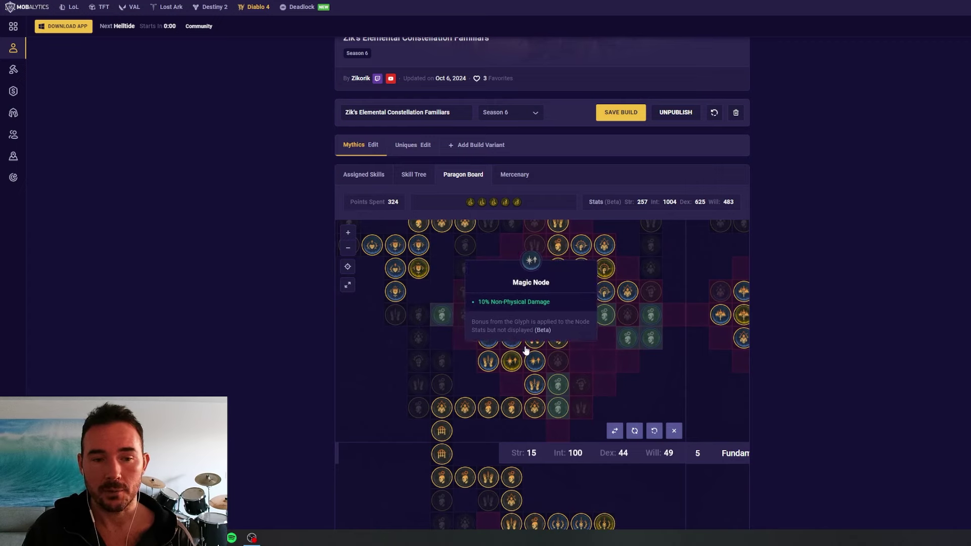
pyautogui.moveTo(583, 269)
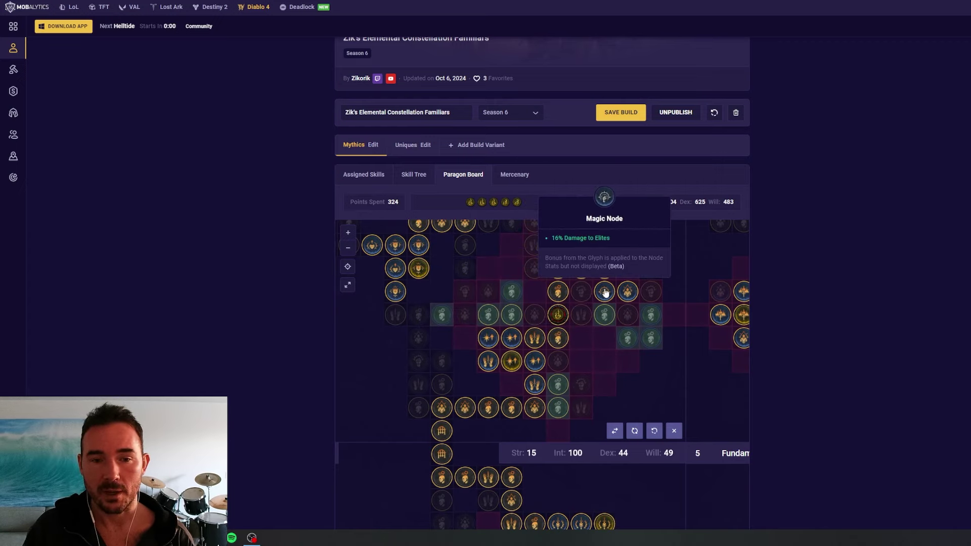
pyautogui.moveTo(612, 300)
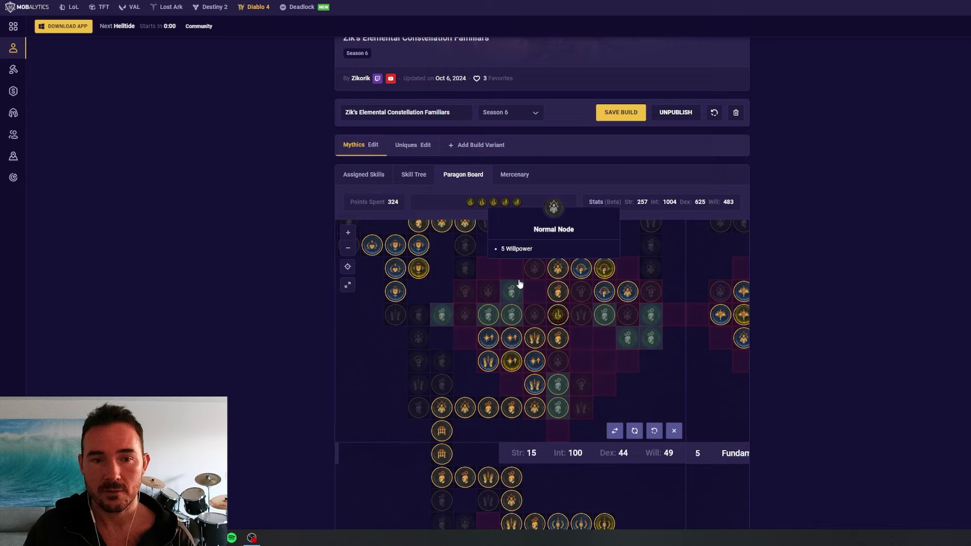
# Look over the node path on the Enchantment Master board and recheck its Unleash glyph's bonuses and intelligence requirement
pyautogui.scroll(-3, 516, 282)
pyautogui.moveTo(490, 464); pyautogui.dragTo(438, 320)
pyautogui.scroll(5, 438, 326)
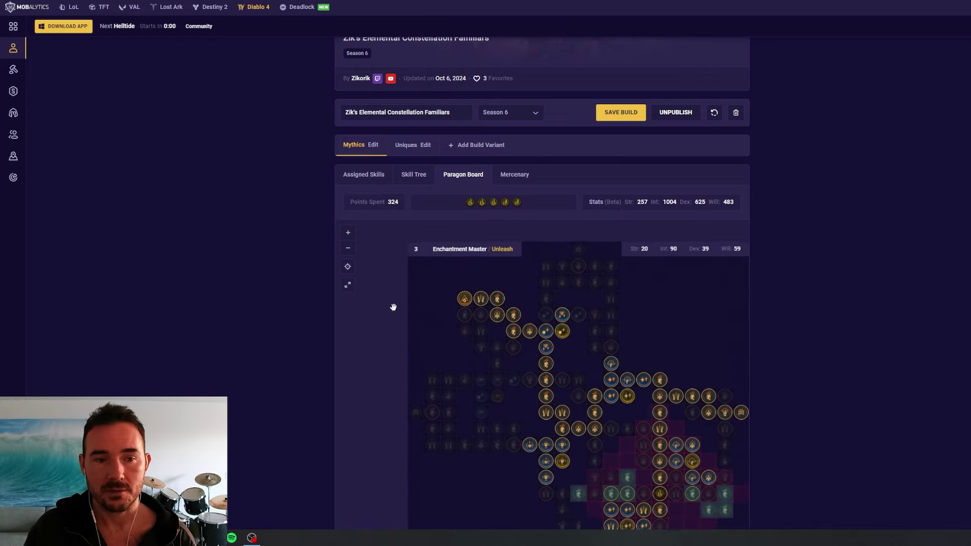
pyautogui.moveTo(542, 341)
pyautogui.moveTo(560, 308)
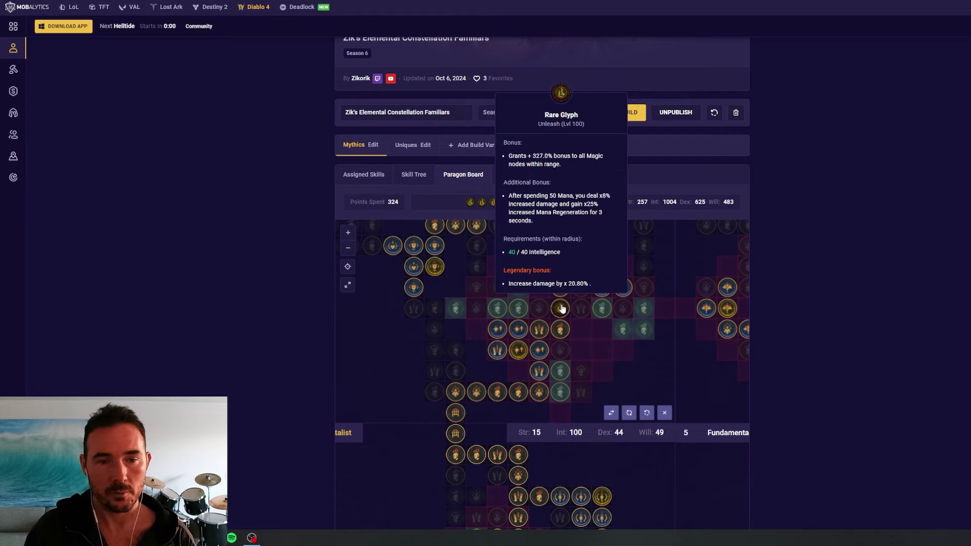
# Return to the Starter Board and review the Eliminator glyph's elite damage bonuses, intelligence requirement and connection to the Frigid Fate board
pyautogui.scroll(-5, 685, 471)
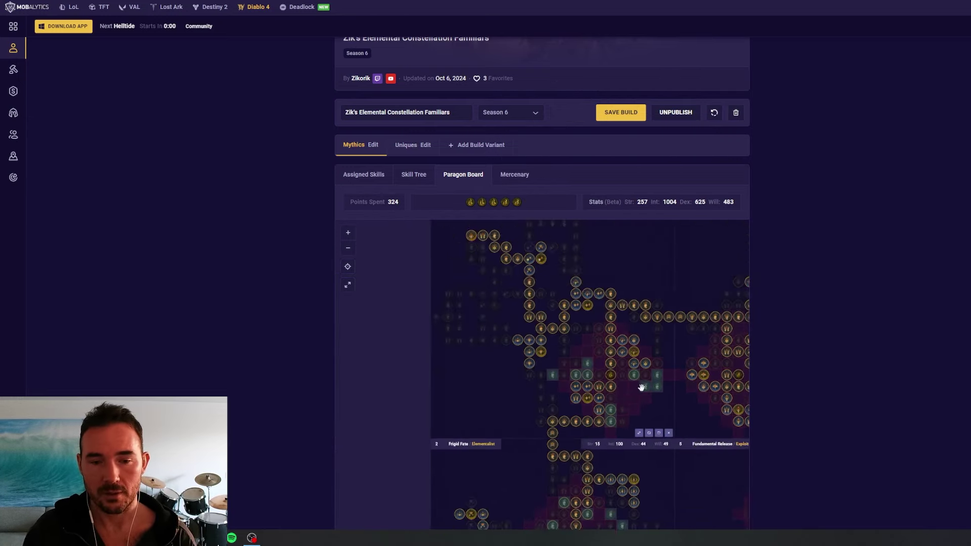
pyautogui.moveTo(608, 437); pyautogui.dragTo(569, 379)
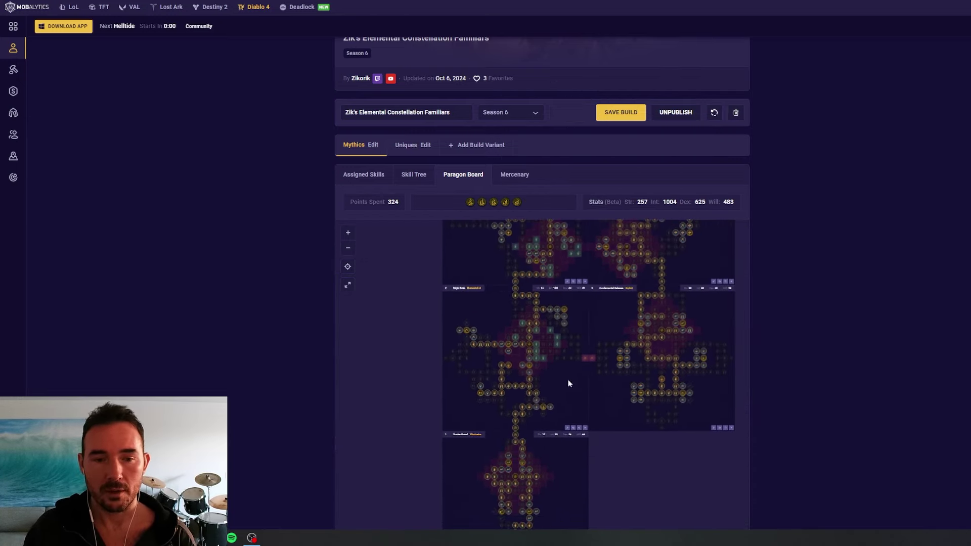
pyautogui.scroll(3, 606, 374)
pyautogui.moveTo(605, 410); pyautogui.dragTo(658, 403)
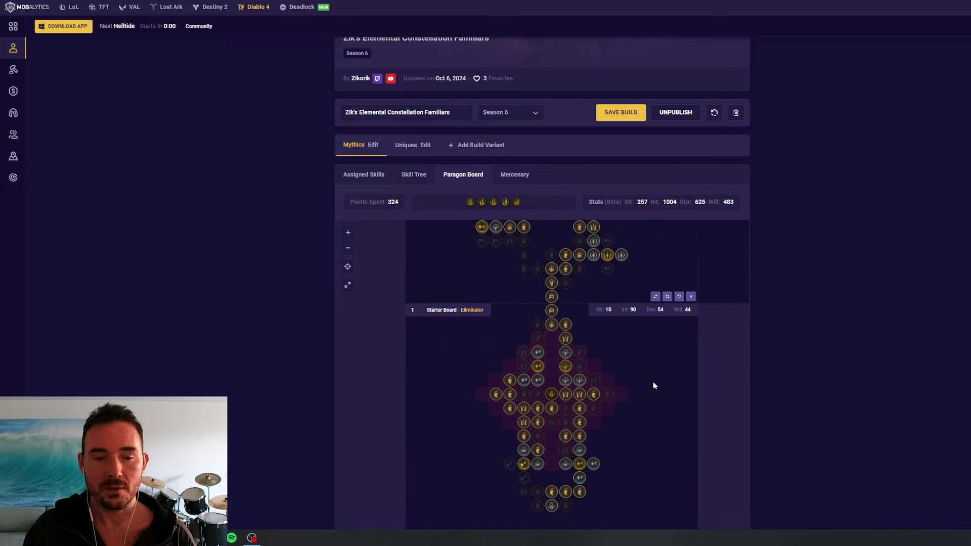
pyautogui.scroll(2, 622, 388)
pyautogui.moveTo(541, 365)
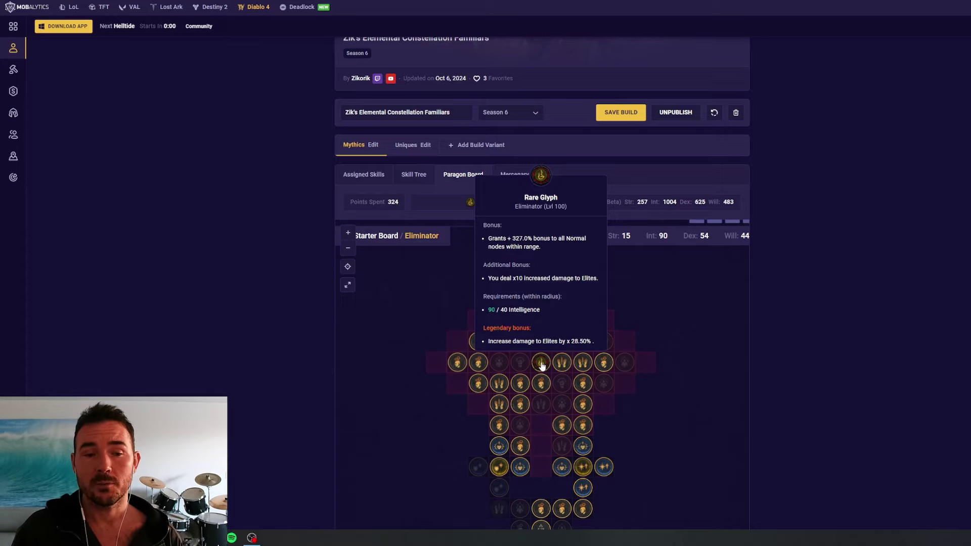
pyautogui.scroll(5, 642, 321)
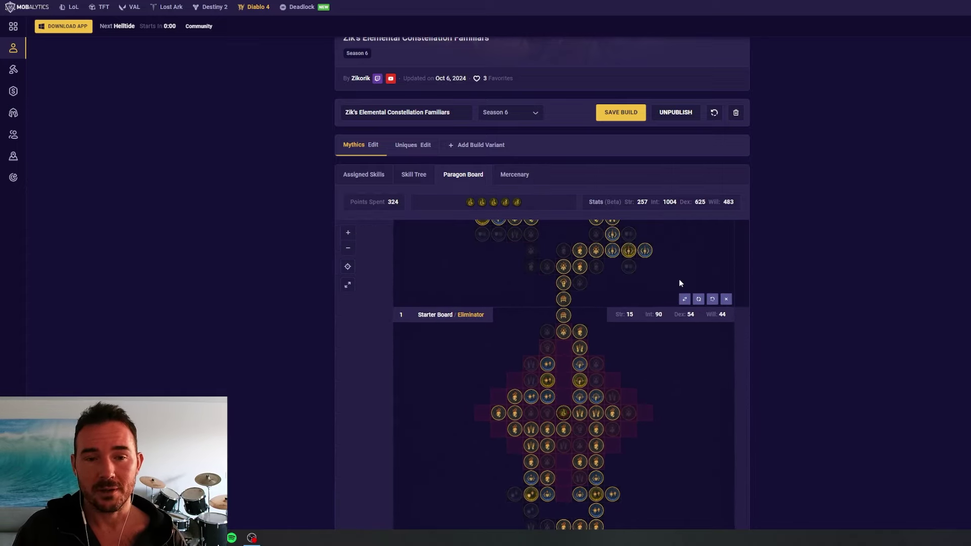
pyautogui.scroll(2, 655, 369)
pyautogui.scroll(-5, 683, 243)
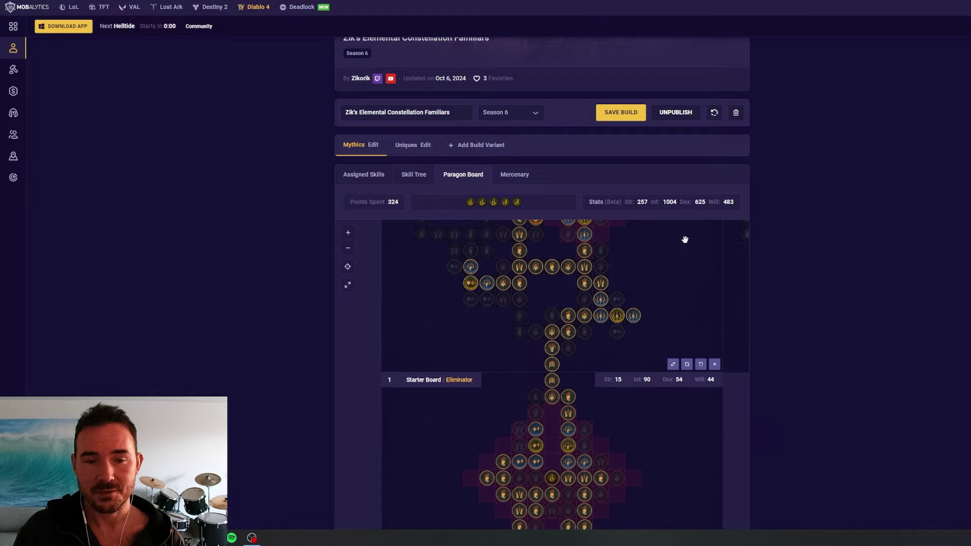
pyautogui.moveTo(661, 356); pyautogui.dragTo(663, 271)
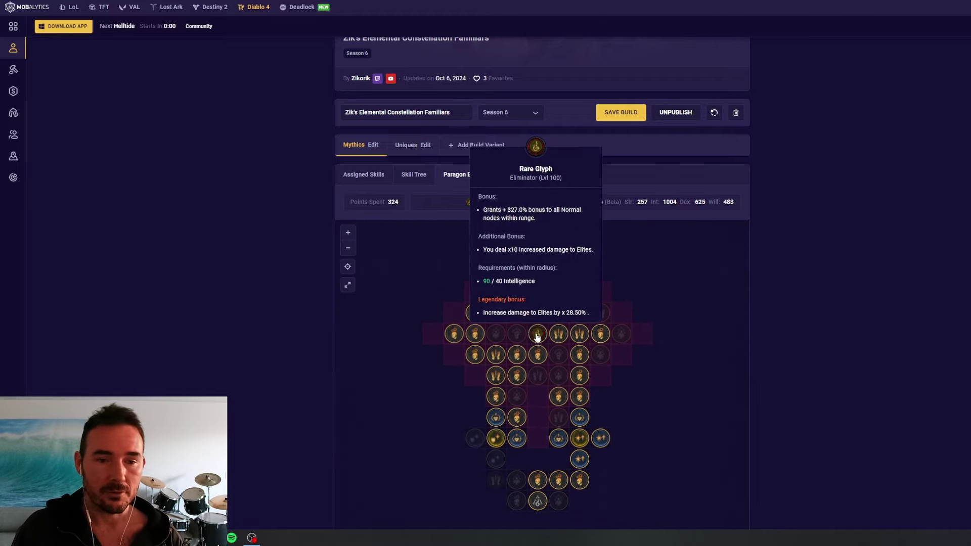
# View the nodes linking Frigid Fate to the Starter Board, and bring up the Unleash glyph's details from the glyph summary
pyautogui.scroll(5, 686, 272)
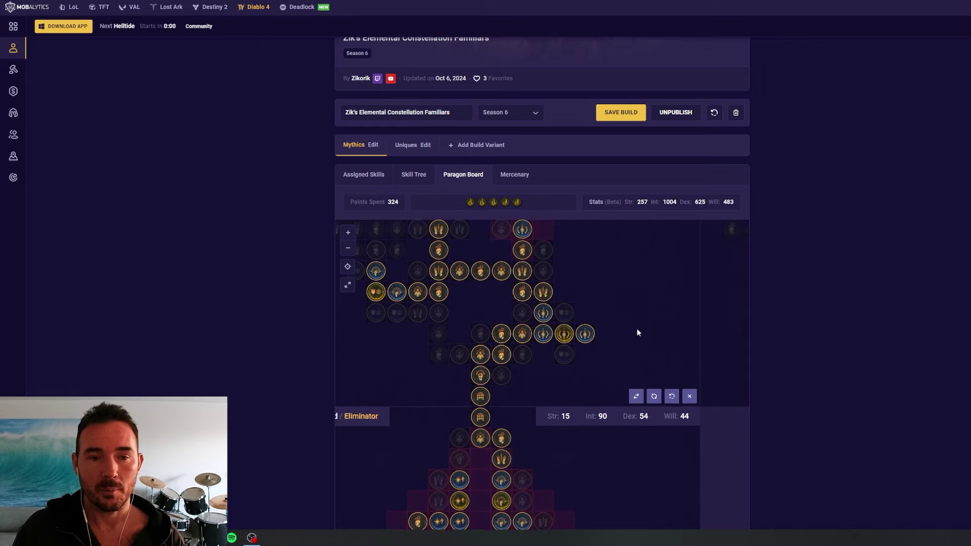
pyautogui.scroll(-2, 624, 364)
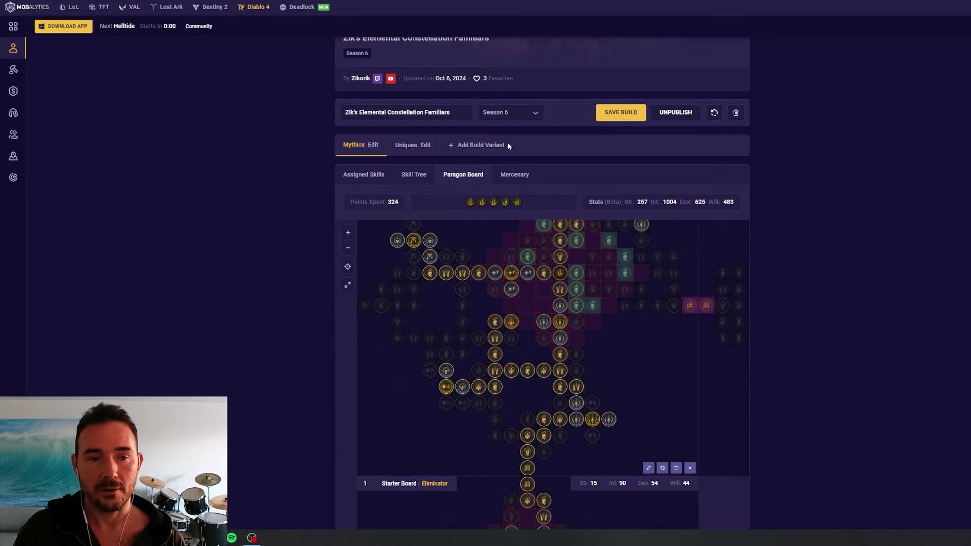
pyautogui.moveTo(494, 205)
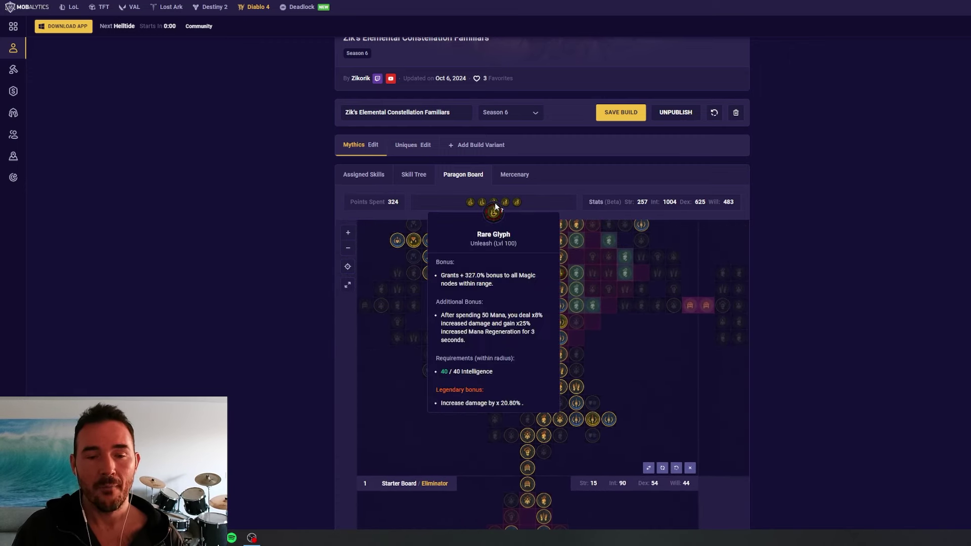
# Review the Elementalist glyph's non-physical damage bonuses, intelligence requirement and the nodes around it on the Frigid Fate board
pyautogui.moveTo(564, 274)
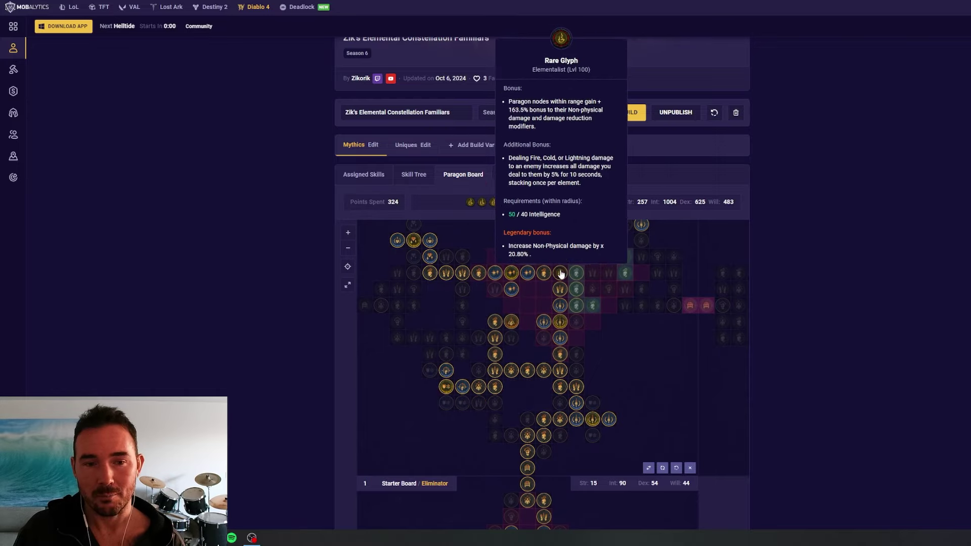
pyautogui.moveTo(559, 265); pyautogui.dragTo(605, 337)
pyautogui.scroll(3, 662, 411)
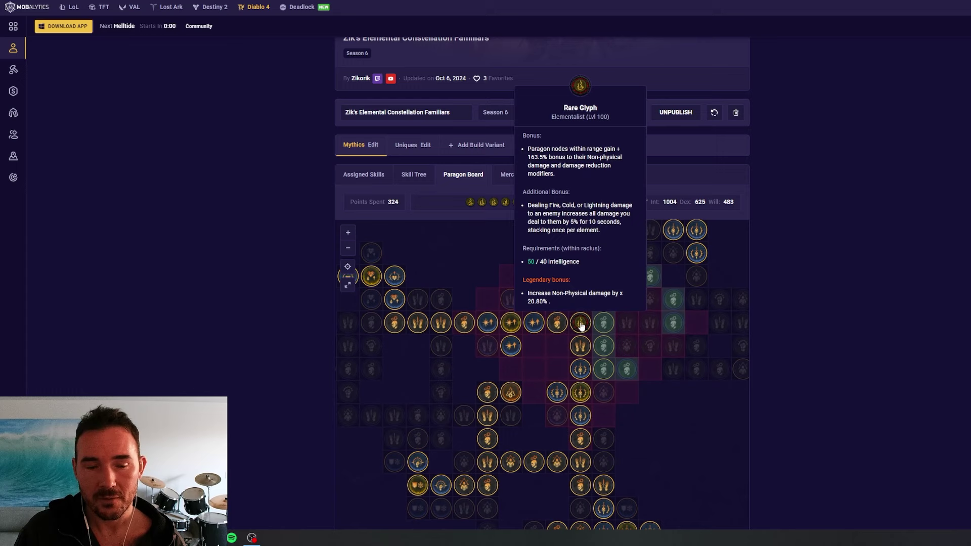
pyautogui.scroll(-1, 408, 349)
pyautogui.moveTo(407, 349); pyautogui.dragTo(535, 330)
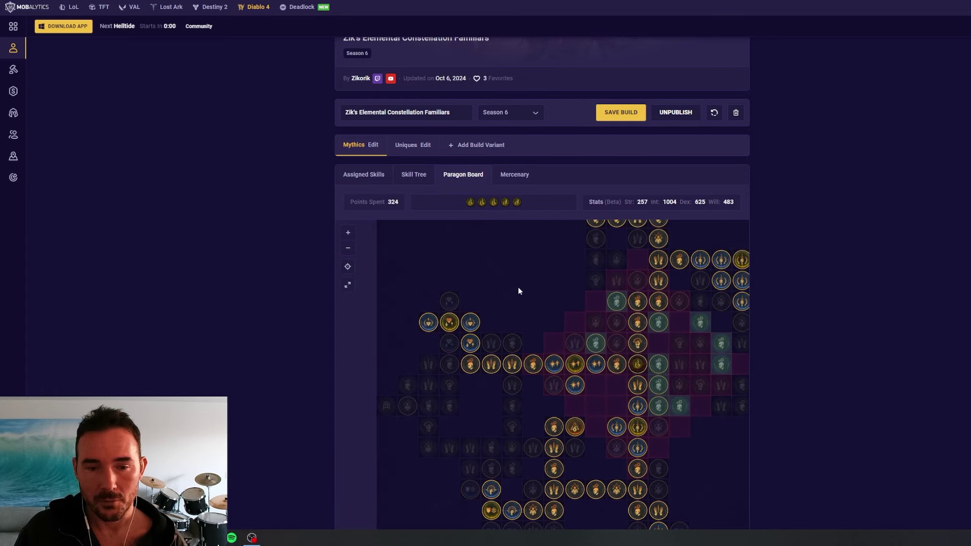
pyautogui.moveTo(518, 287); pyautogui.dragTo(536, 370)
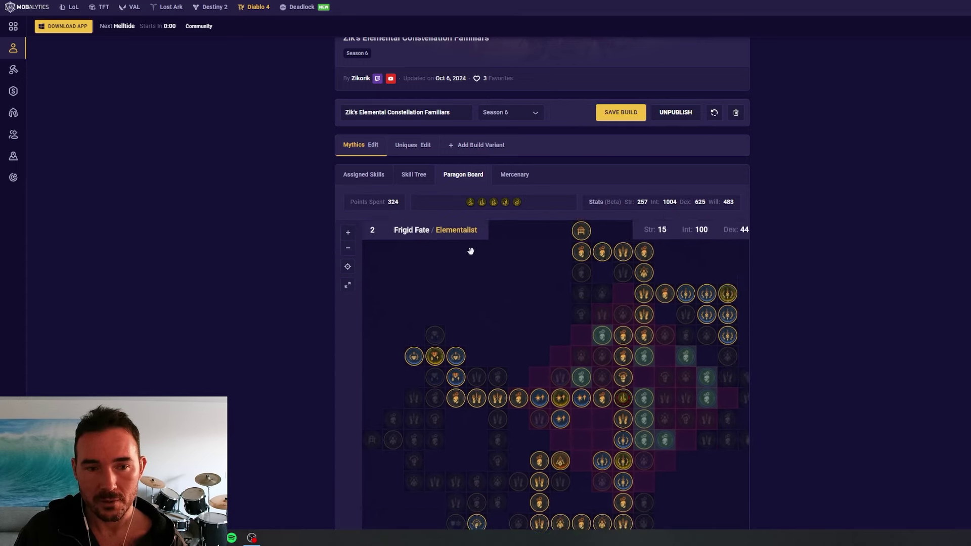
pyautogui.scroll(1, 625, 398)
pyautogui.moveTo(624, 398)
pyautogui.scroll(-3, 625, 398)
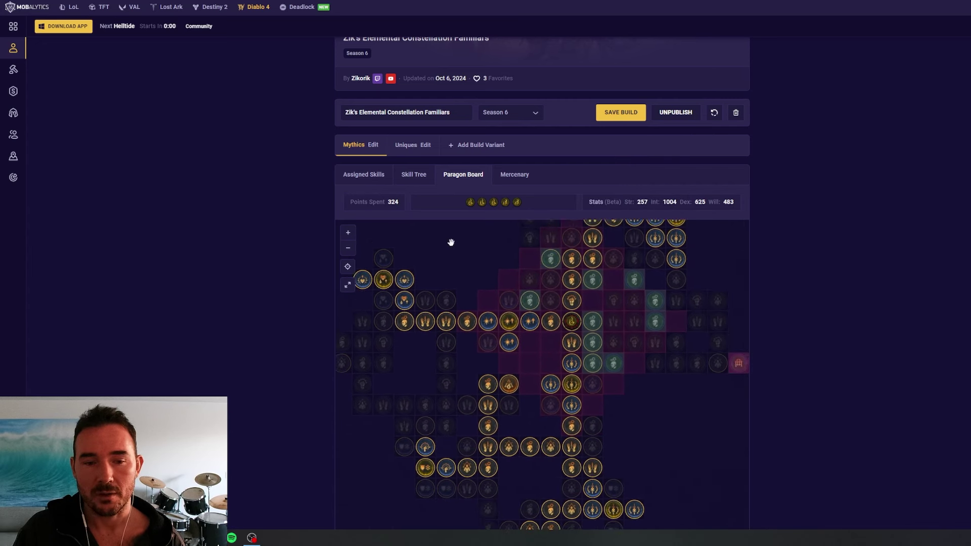
pyautogui.moveTo(565, 315)
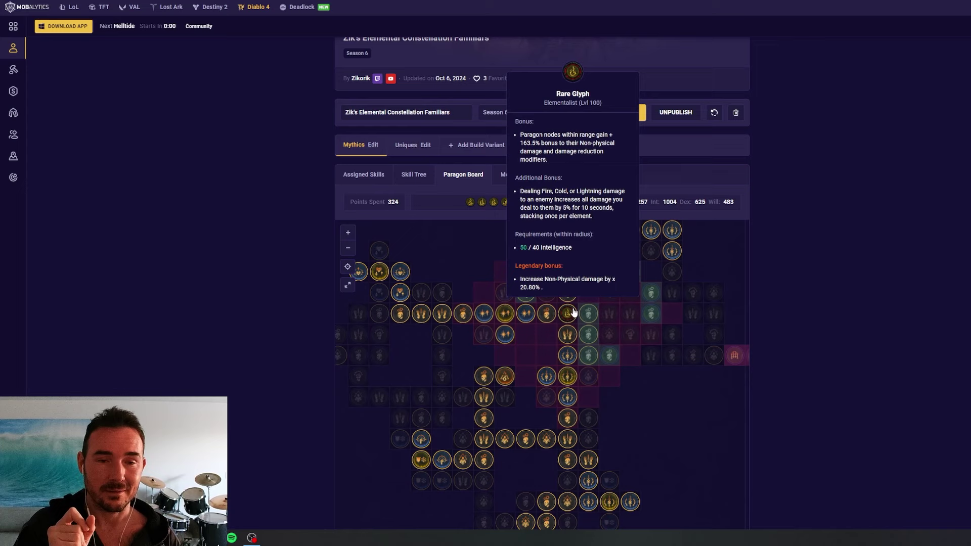
# Trace the node path between Frigid Fate and the Starter Board, and check the normal intelligence node just below the Starter Board's glyph
pyautogui.scroll(-10, 632, 323)
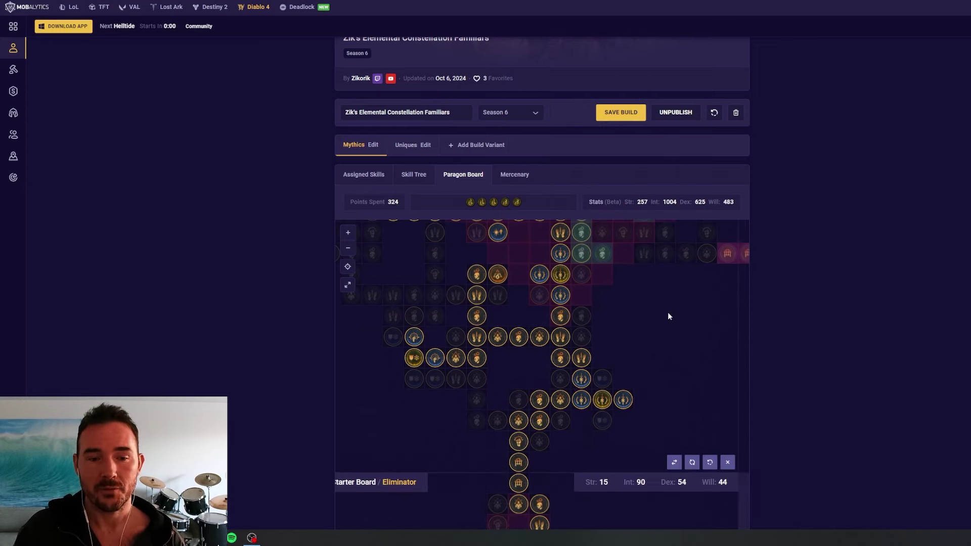
pyautogui.scroll(3, 647, 354)
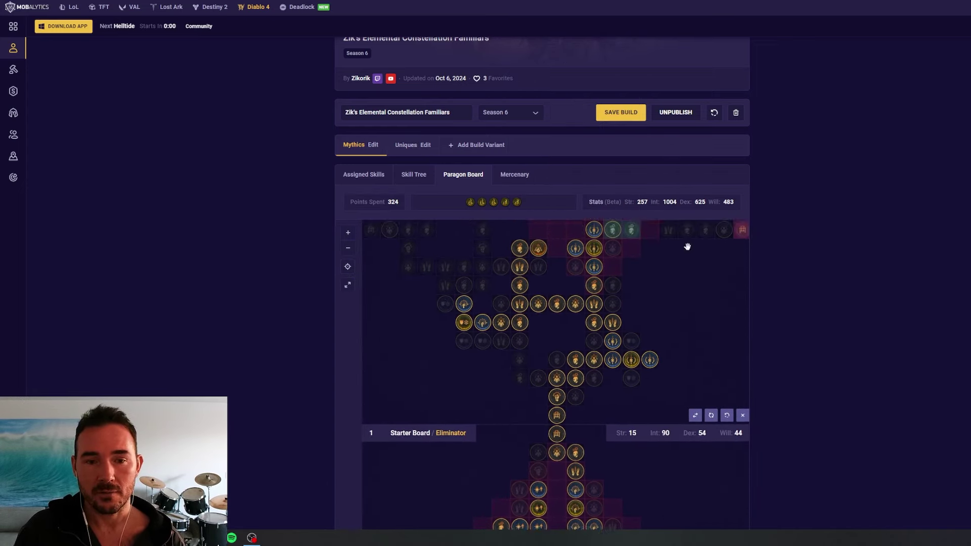
pyautogui.scroll(-4, 657, 304)
pyautogui.moveTo(561, 350)
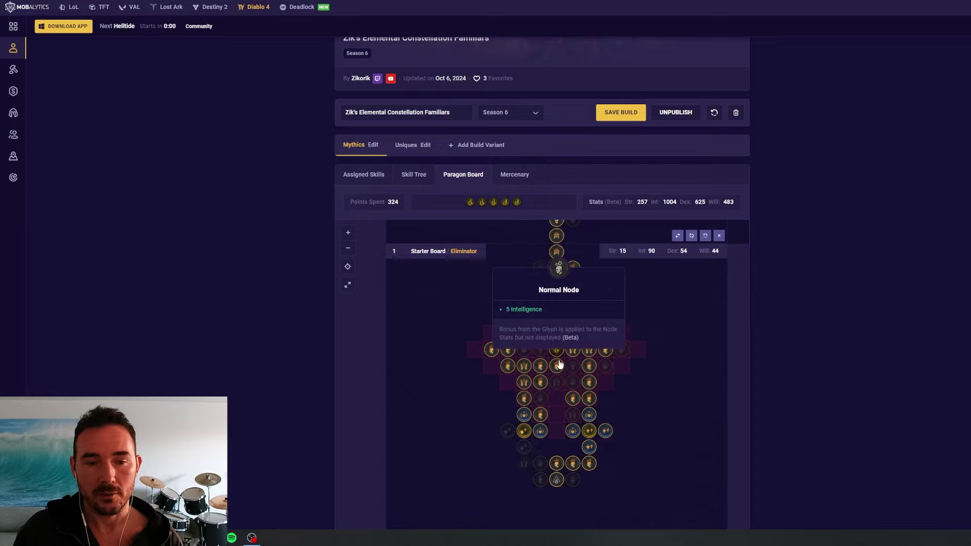
pyautogui.scroll(4, 658, 424)
pyautogui.scroll(5, 637, 323)
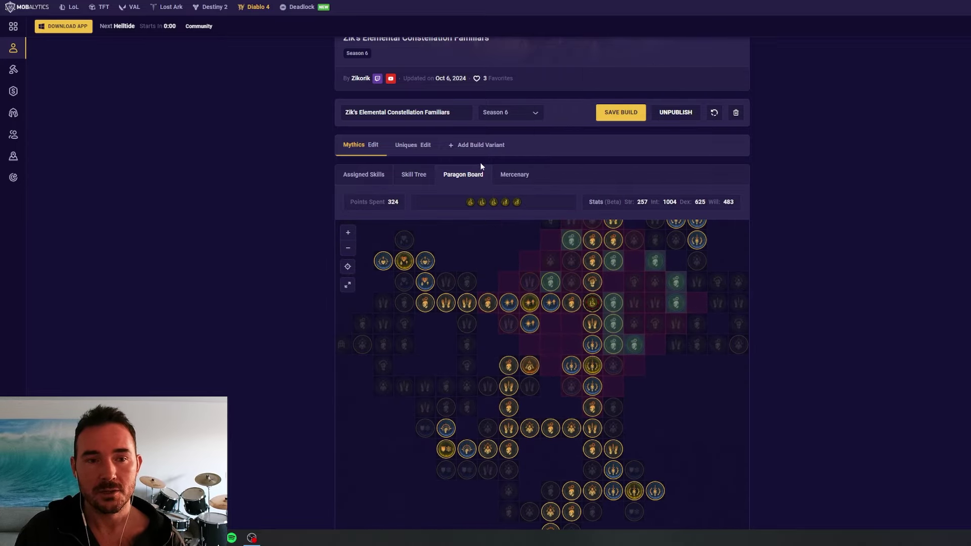
# Read the Unleash glyph's details in the glyph summary and recheck the Eliminator glyph's bonuses on the Starter Board
pyautogui.moveTo(496, 203)
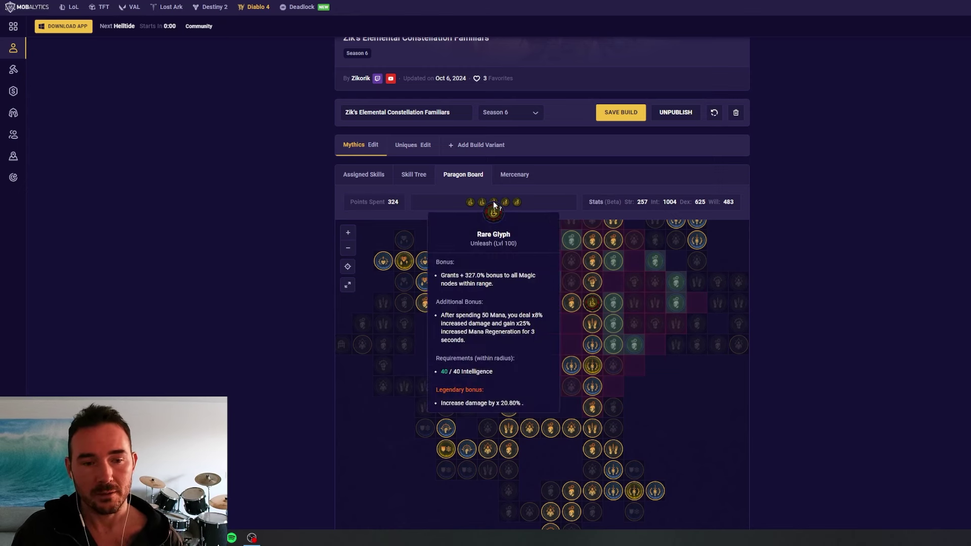
pyautogui.click(493, 202)
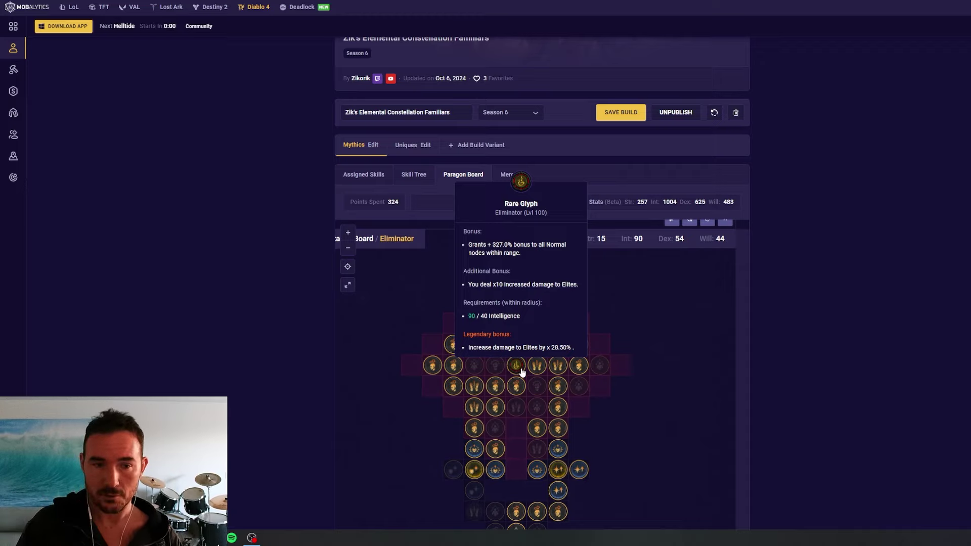
pyautogui.scroll(-3, 697, 342)
pyautogui.scroll(2, 656, 338)
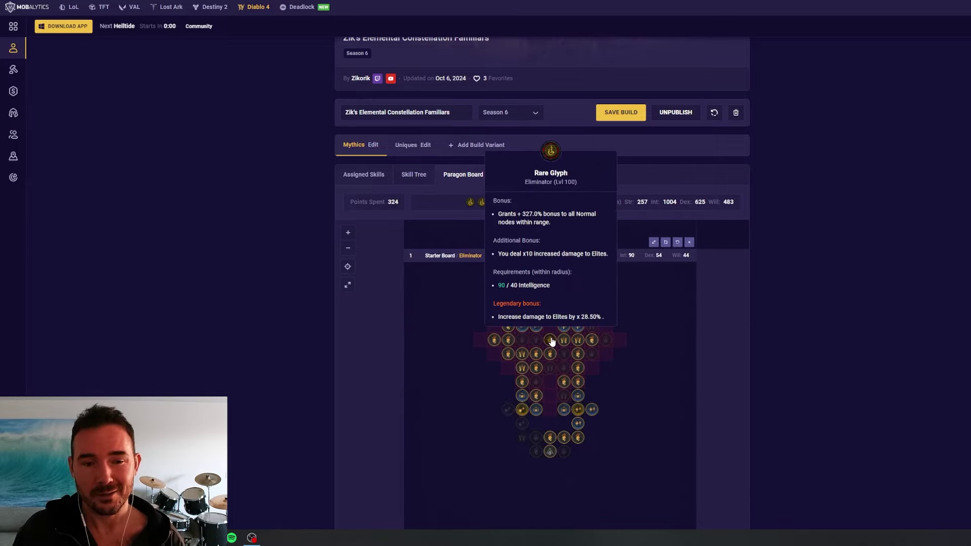
pyautogui.scroll(1, 668, 329)
pyautogui.scroll(-1, 570, 248)
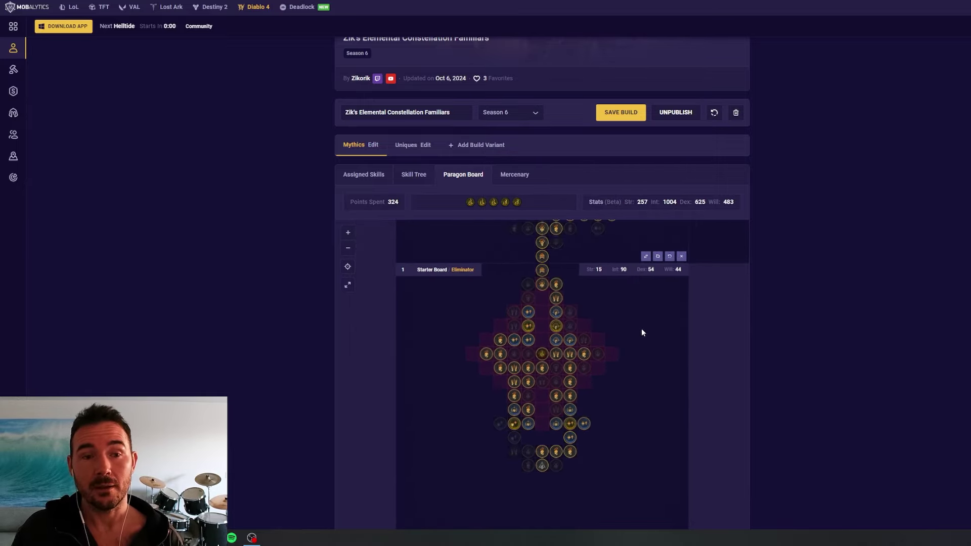
# Read the Exploit glyph's vulnerable damage bonuses in the glyph summary and compare them with the Starter Board's Eliminator glyph
pyautogui.moveTo(499, 201)
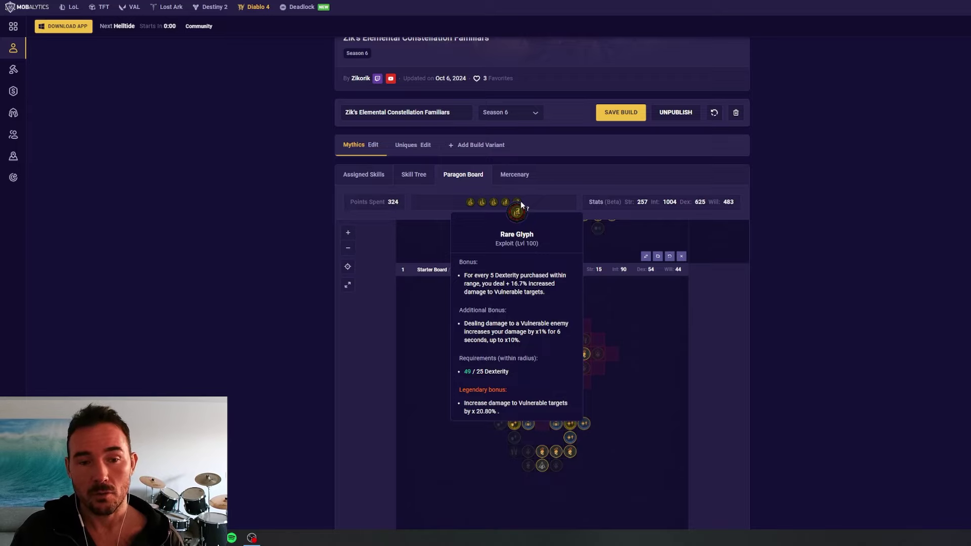
pyautogui.click(520, 201)
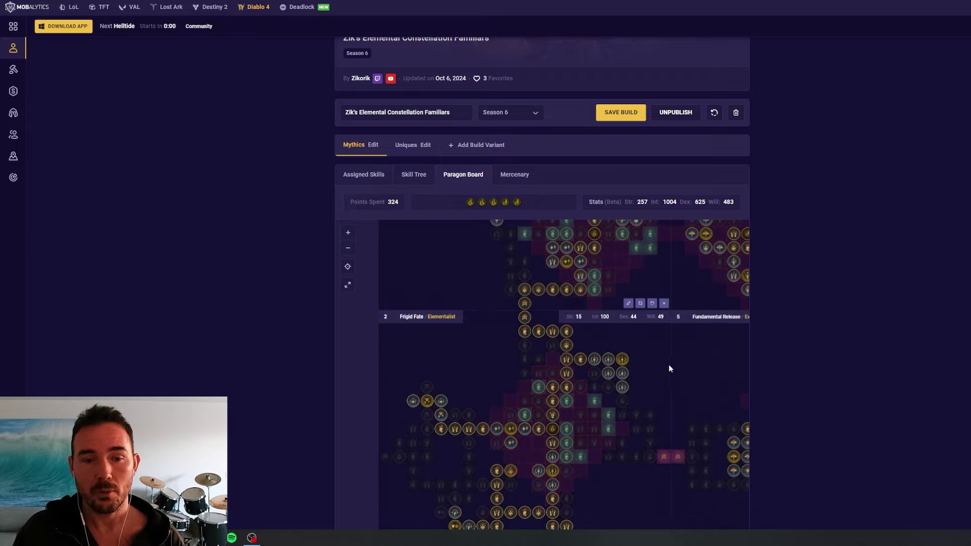
pyautogui.moveTo(668, 369); pyautogui.dragTo(522, 358)
pyautogui.moveTo(522, 358)
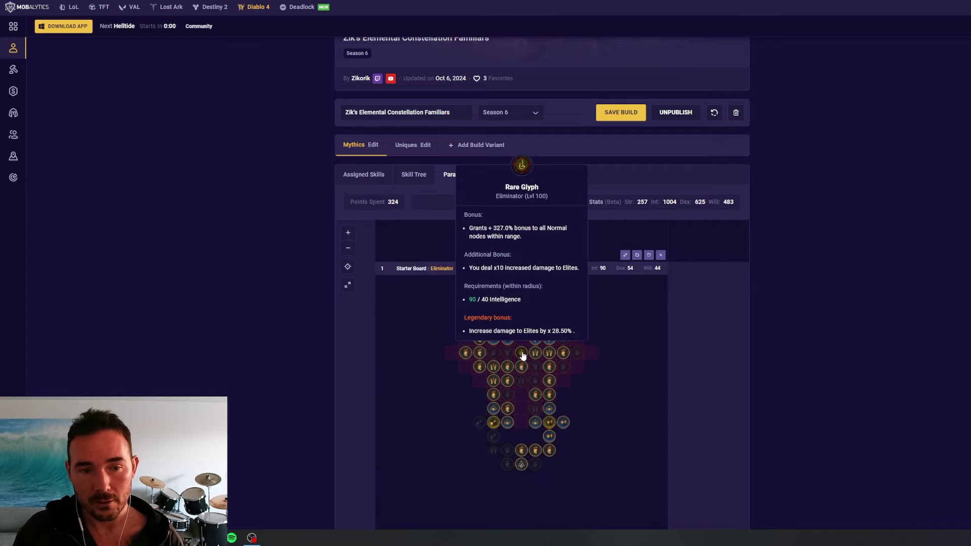
pyautogui.scroll(4, 559, 336)
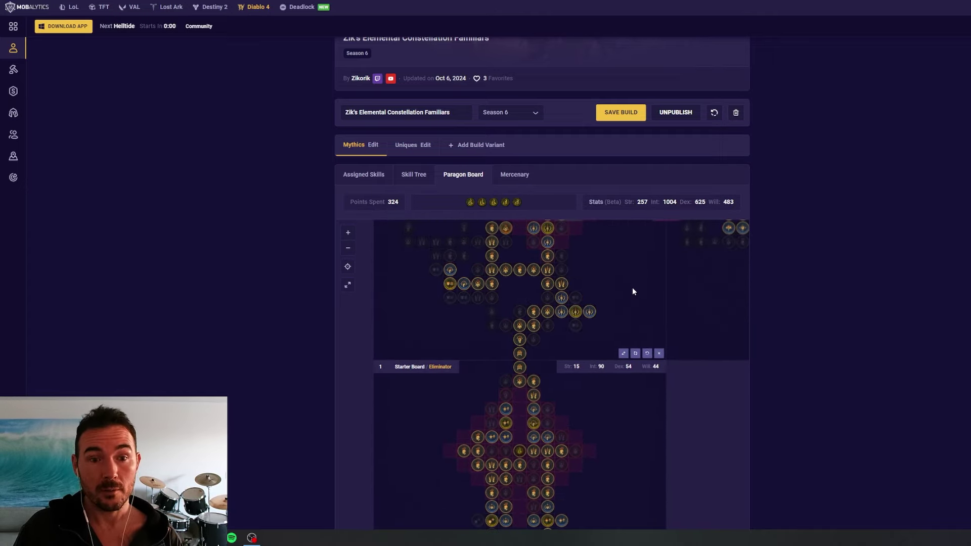
# Compare the Elementalist glyph on Frigid Fate with the Unleash glyph on the board above it
pyautogui.moveTo(545, 283)
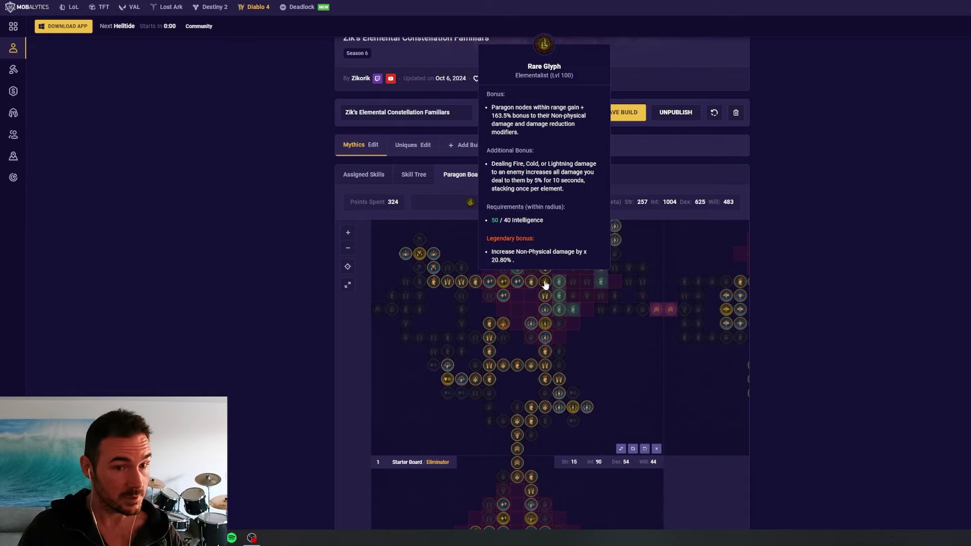
pyautogui.scroll(4, 600, 329)
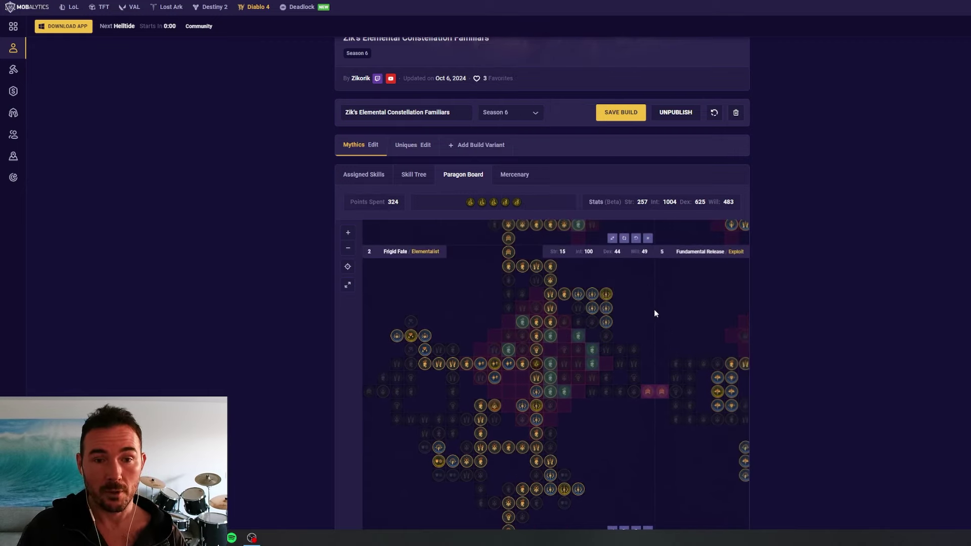
pyautogui.moveTo(578, 296)
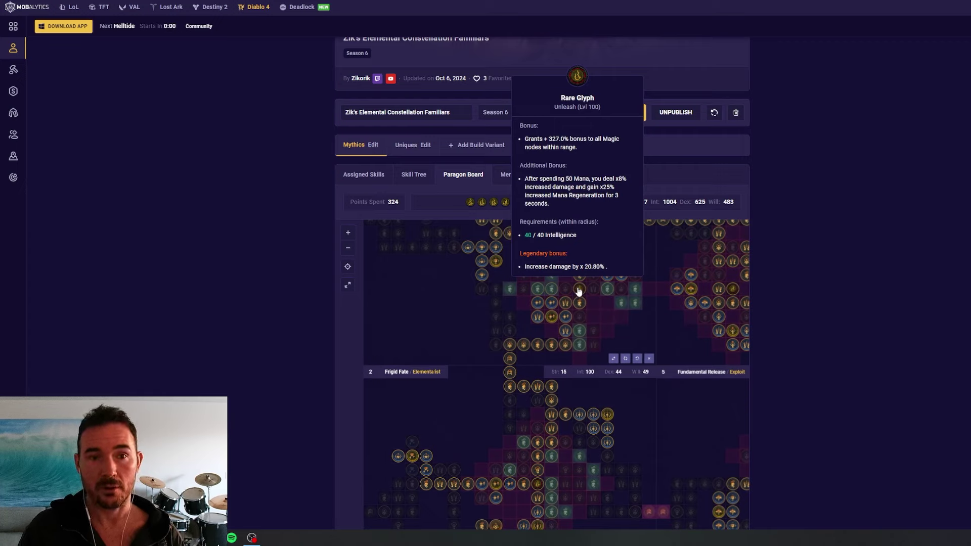
pyautogui.moveTo(514, 202)
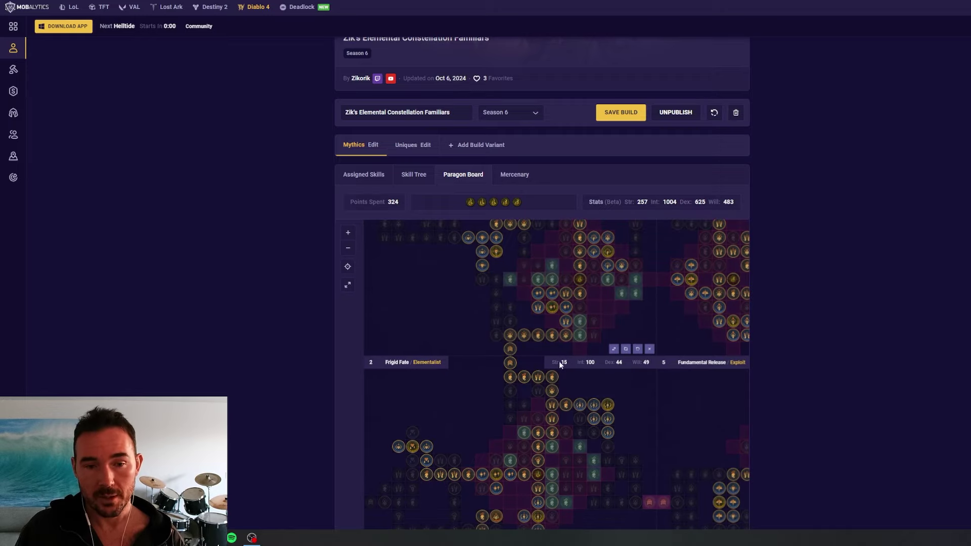
# Go through the glyphs in board order, from Eliminator on the Starter Board past Elementalist on Frigid Fate to the Unleash glyph's board
pyautogui.scroll(-4, 632, 405)
pyautogui.scroll(-1, 614, 415)
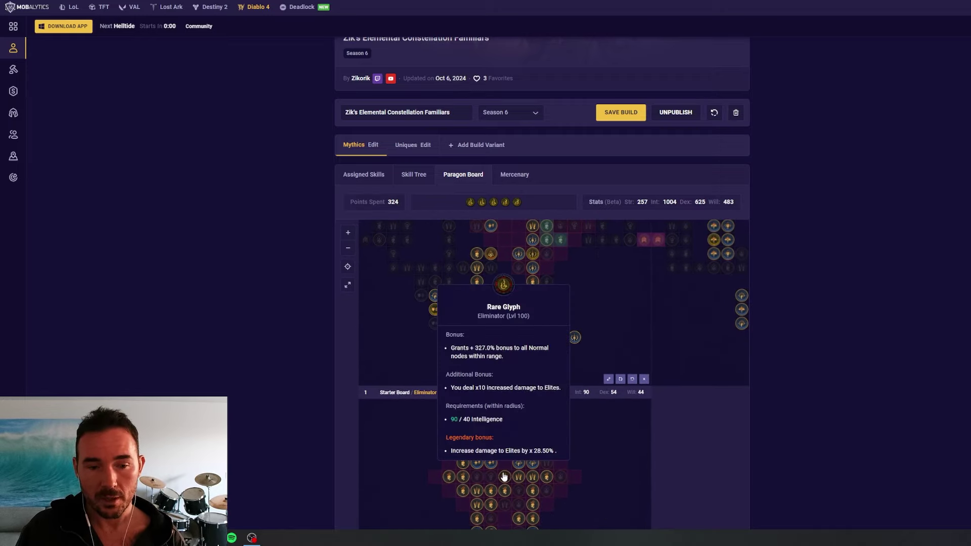
pyautogui.scroll(3, 604, 316)
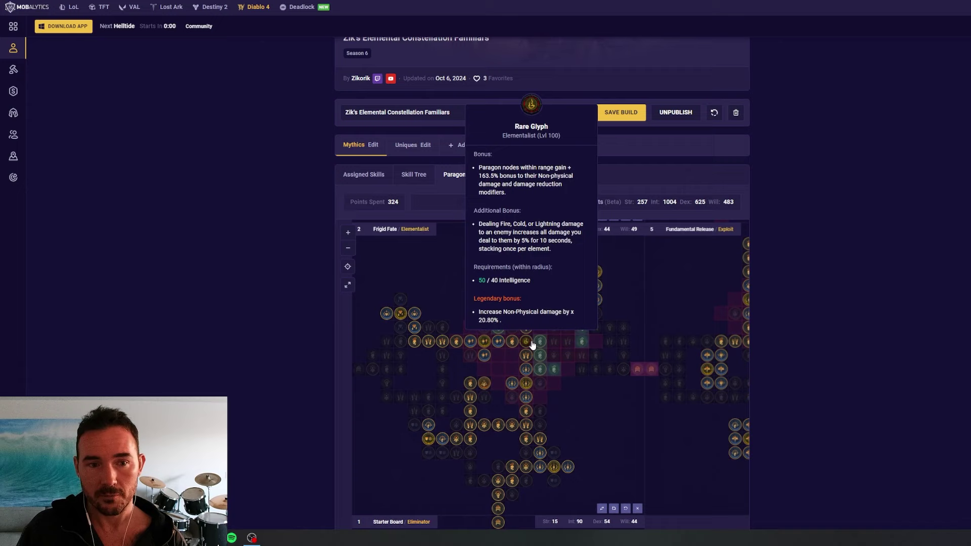
pyautogui.scroll(1, 646, 340)
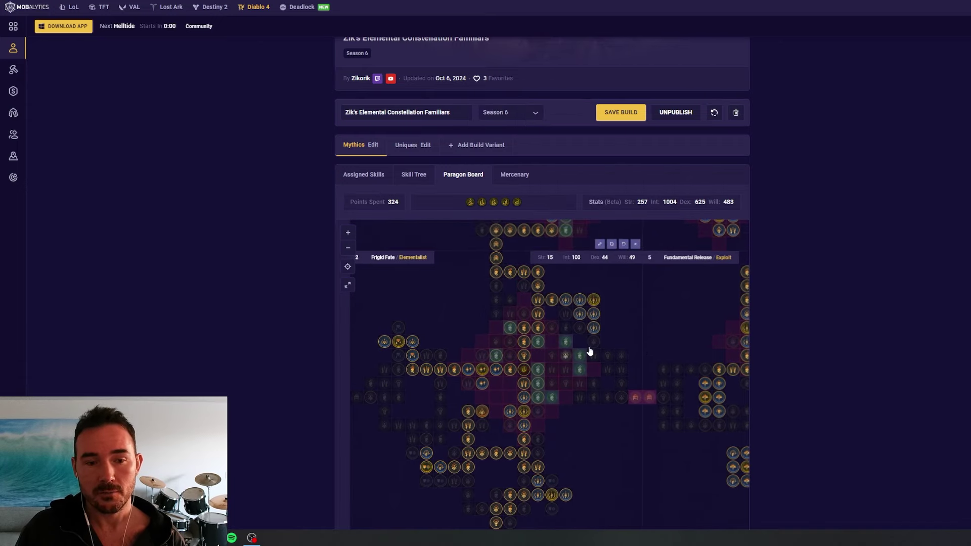
pyautogui.scroll(2, 594, 370)
pyautogui.scroll(1, 626, 305)
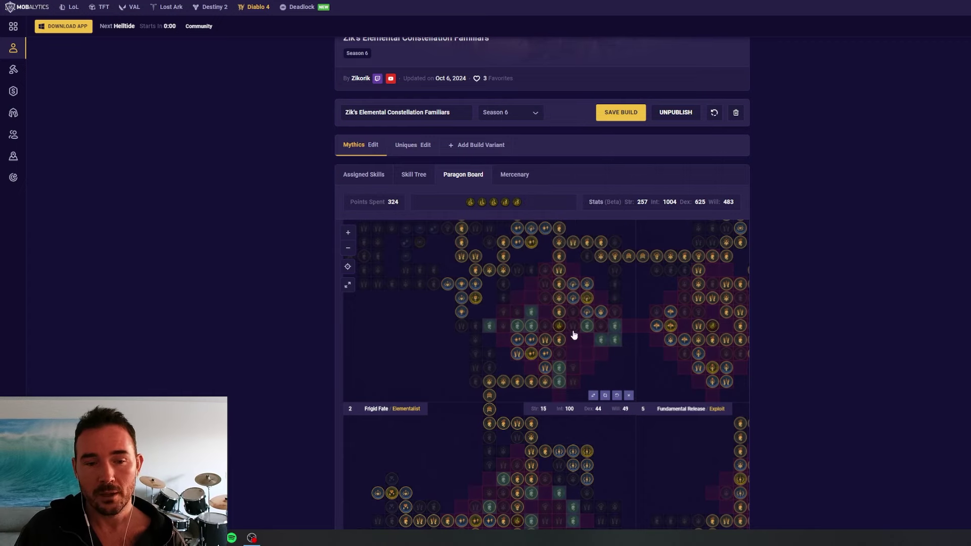
# Check the Weakness rare node on Frigid Fate and read the Destruction glyph's critical strike bonuses in the glyph summary
pyautogui.moveTo(641, 446); pyautogui.dragTo(639, 297)
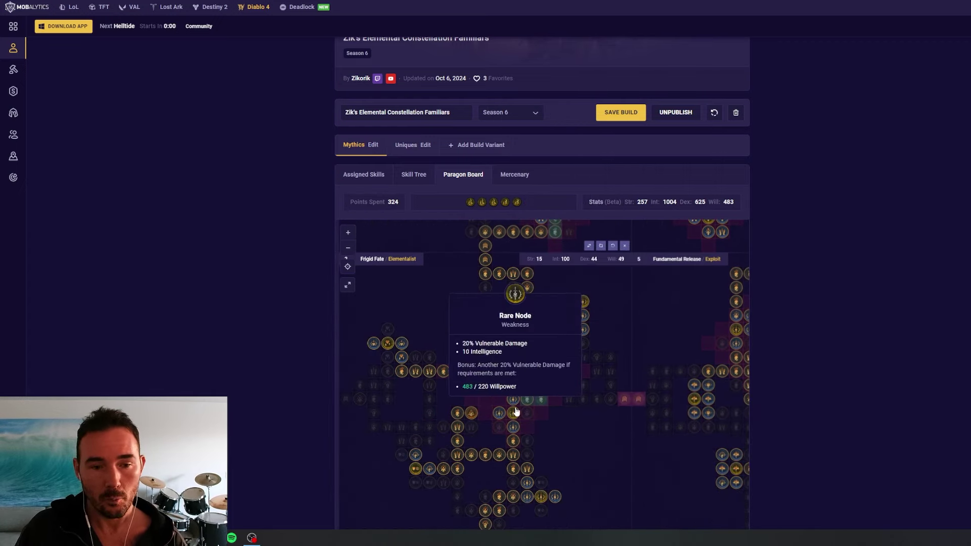
pyautogui.moveTo(577, 358); pyautogui.dragTo(529, 301)
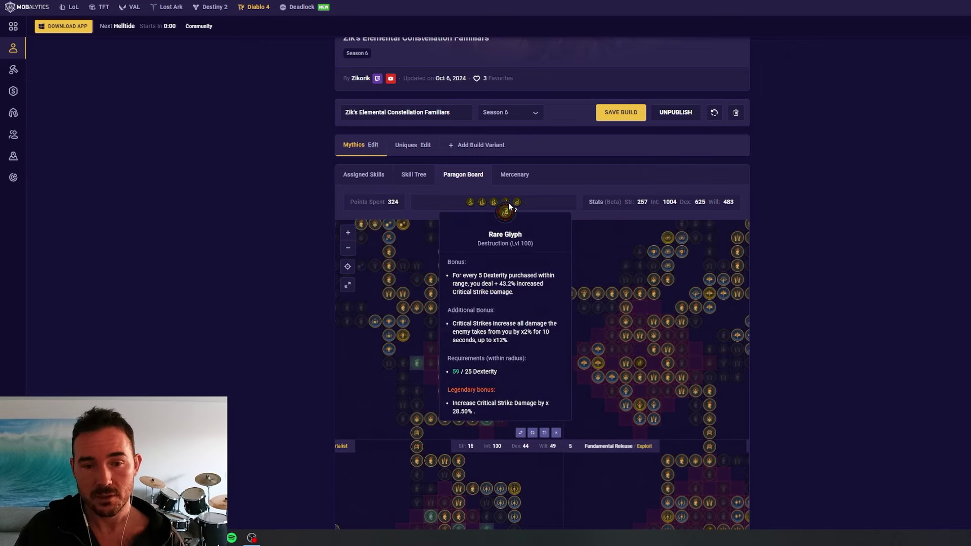
pyautogui.click(507, 204)
pyautogui.moveTo(652, 320)
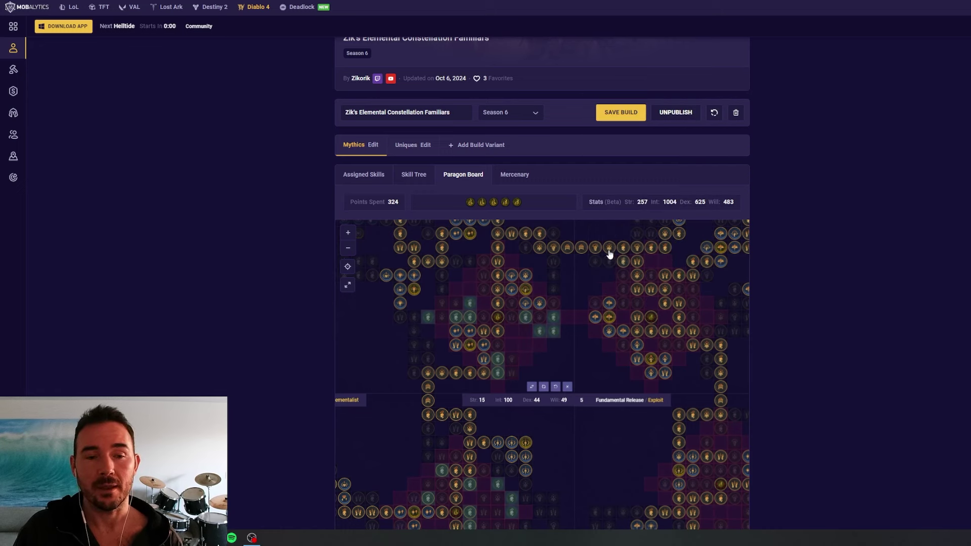
# Compare the Elementalist and Unleash glyphs with the Destruction glyph's critical strike damage bonuses and dexterity requirement on its board
pyautogui.scroll(-1, 609, 254)
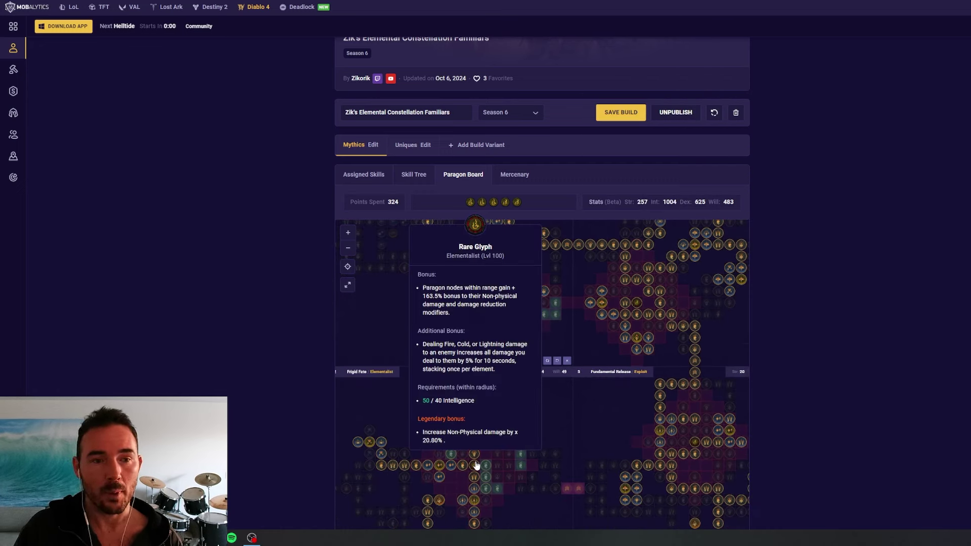
pyautogui.moveTo(493, 202)
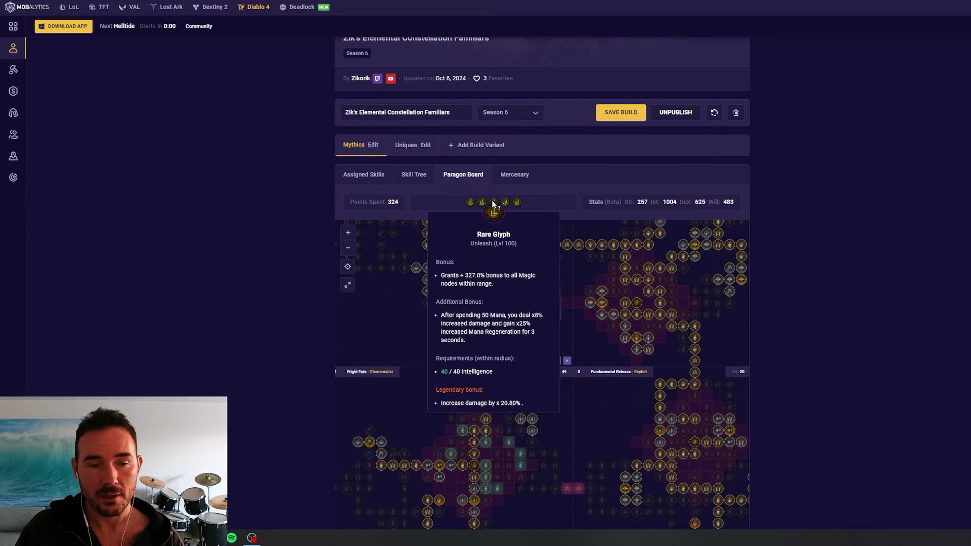
pyautogui.scroll(2, 570, 318)
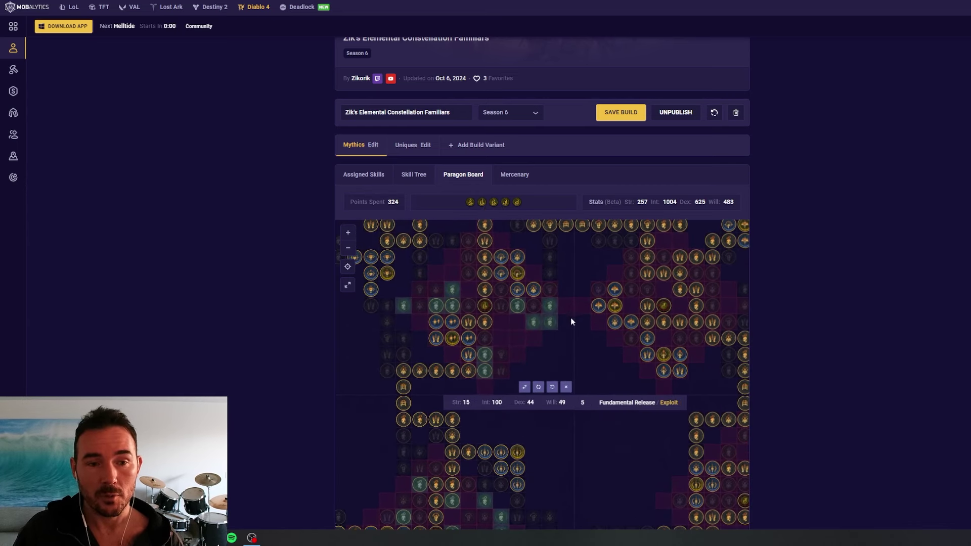
pyautogui.click(517, 201)
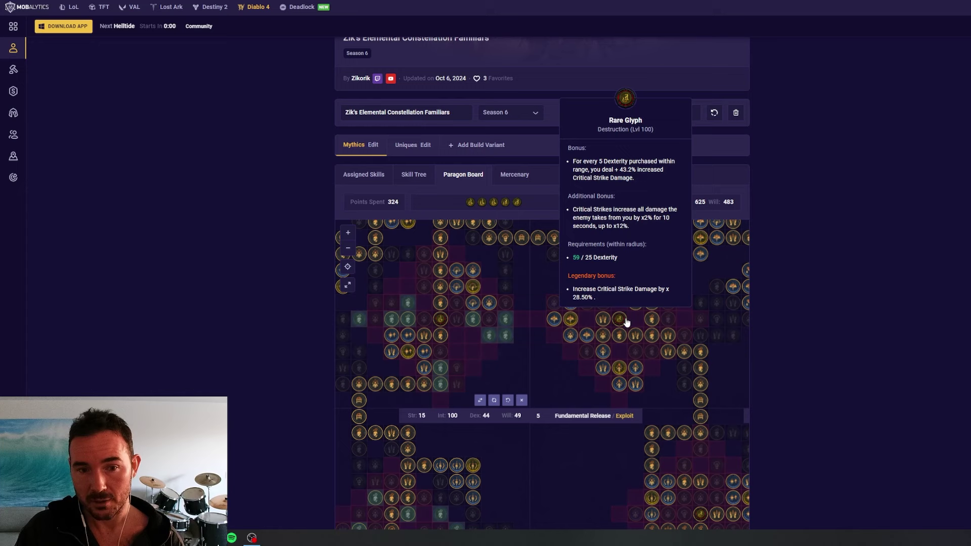
pyautogui.moveTo(536, 393); pyautogui.dragTo(517, 390)
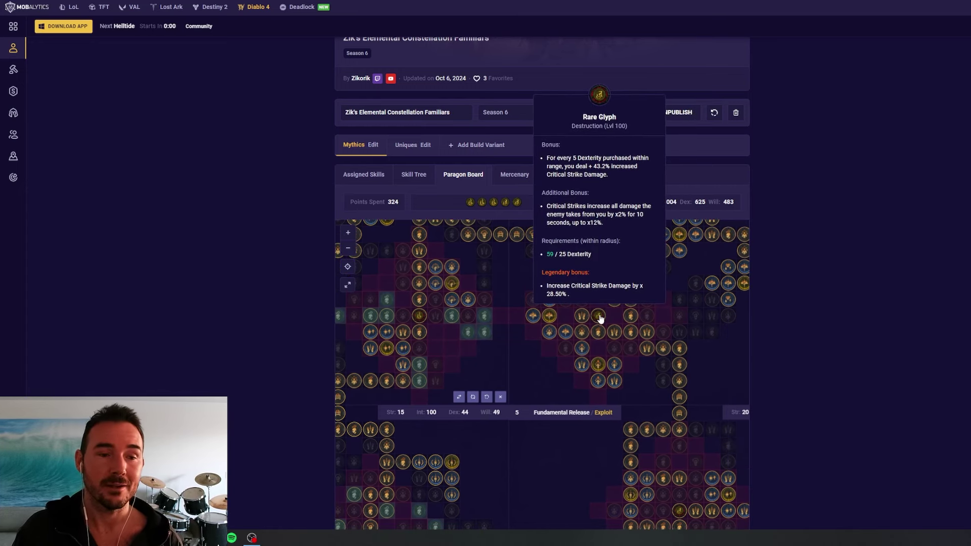
pyautogui.scroll(1, 496, 201)
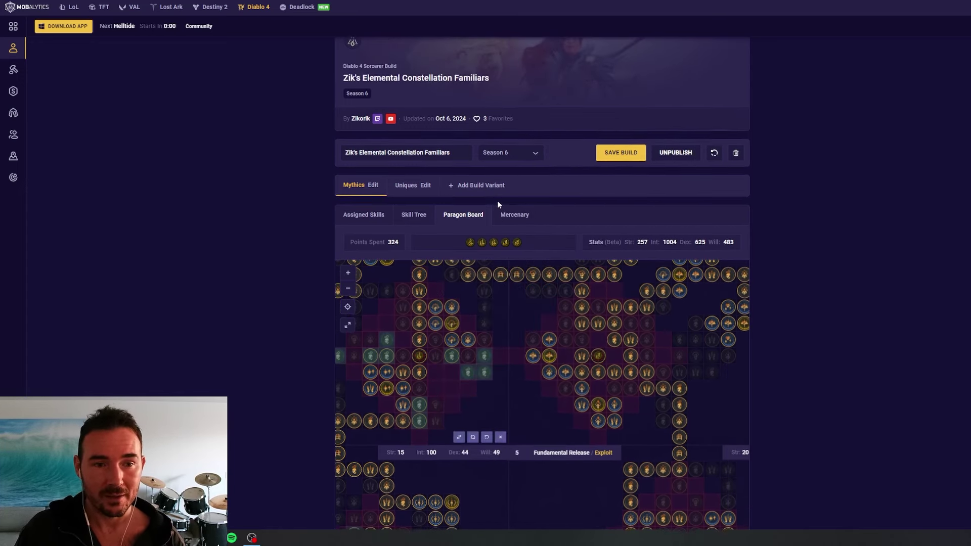
# Examine the Fundamental Release board with the Exploit glyph and compare it with the Elementalist glyph in the glyph summary
pyautogui.click(517, 244)
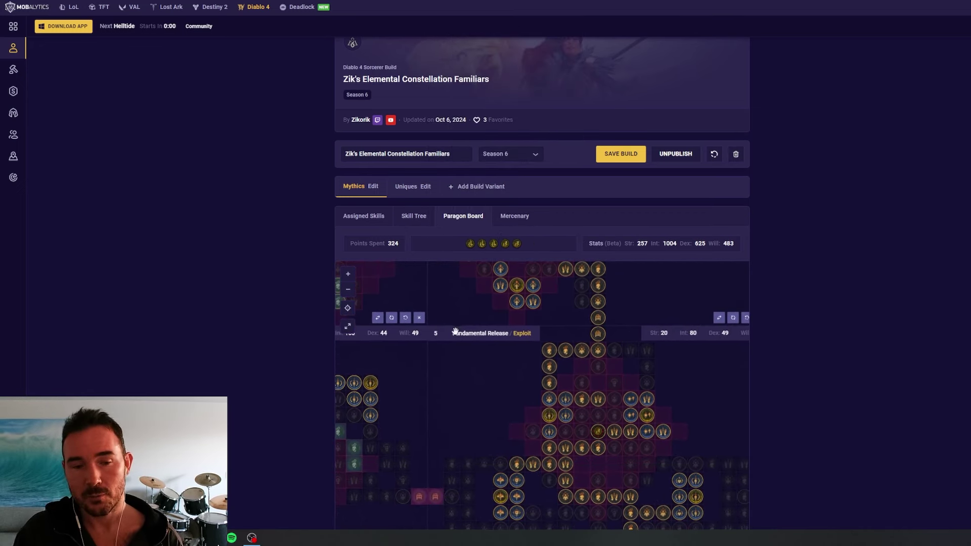
pyautogui.moveTo(603, 435)
pyautogui.moveTo(482, 247)
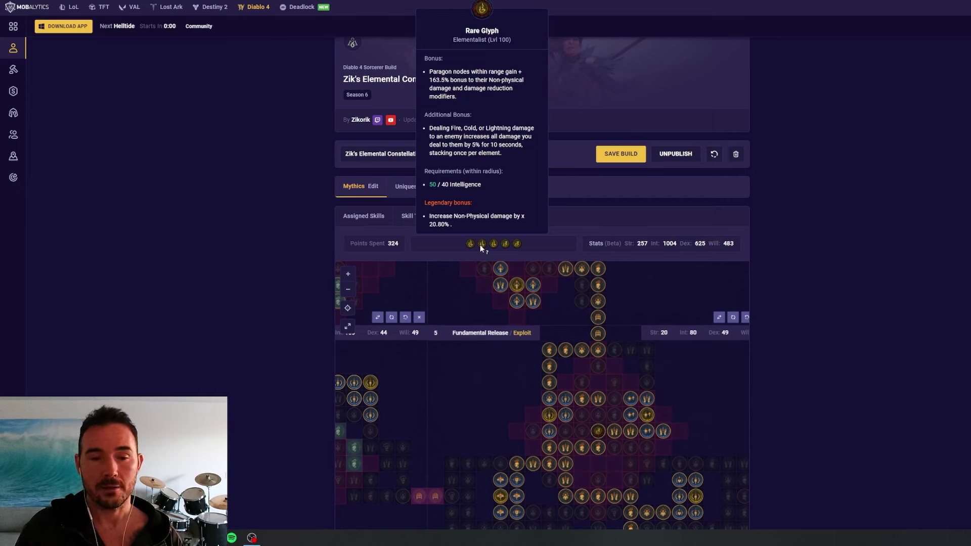
pyautogui.scroll(-1, 523, 352)
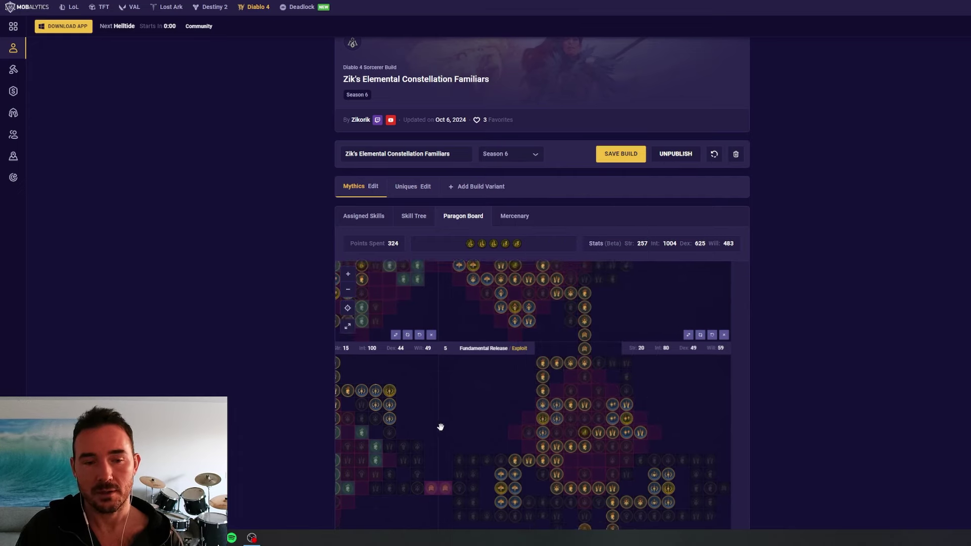
pyautogui.moveTo(522, 286)
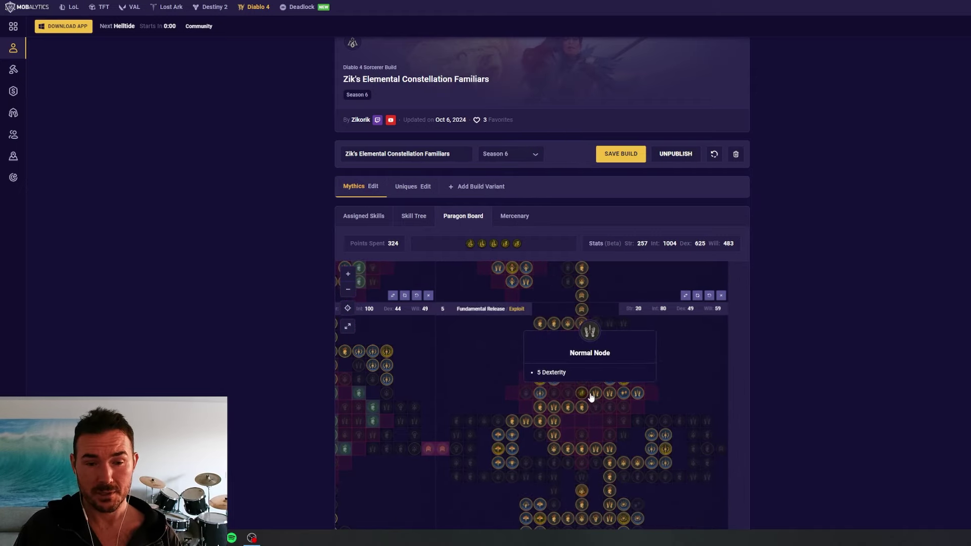
pyautogui.moveTo(588, 396)
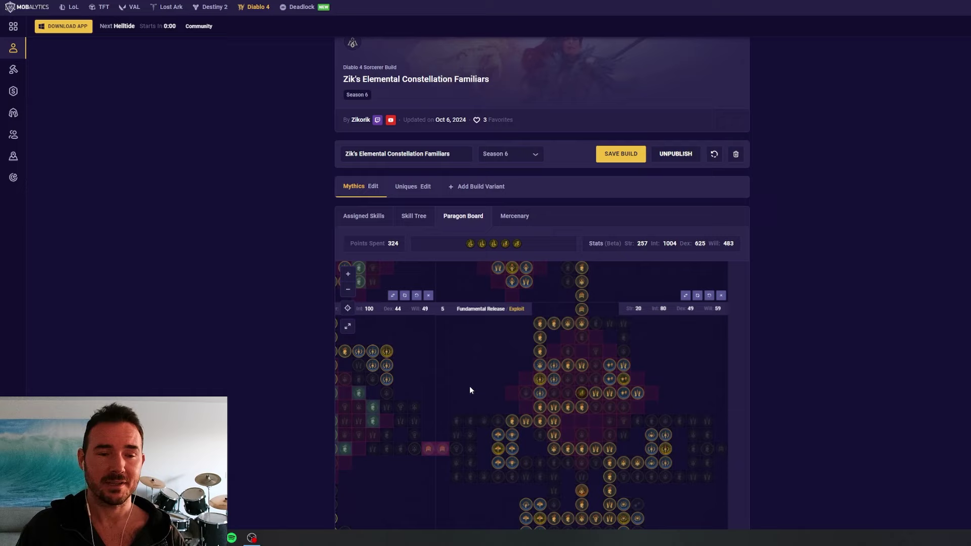
# Review the layout of all the paragon boards together, including the Frigid Fate board and its path
pyautogui.scroll(-3, 468, 387)
pyautogui.scroll(1, 511, 430)
pyautogui.scroll(-2, 545, 423)
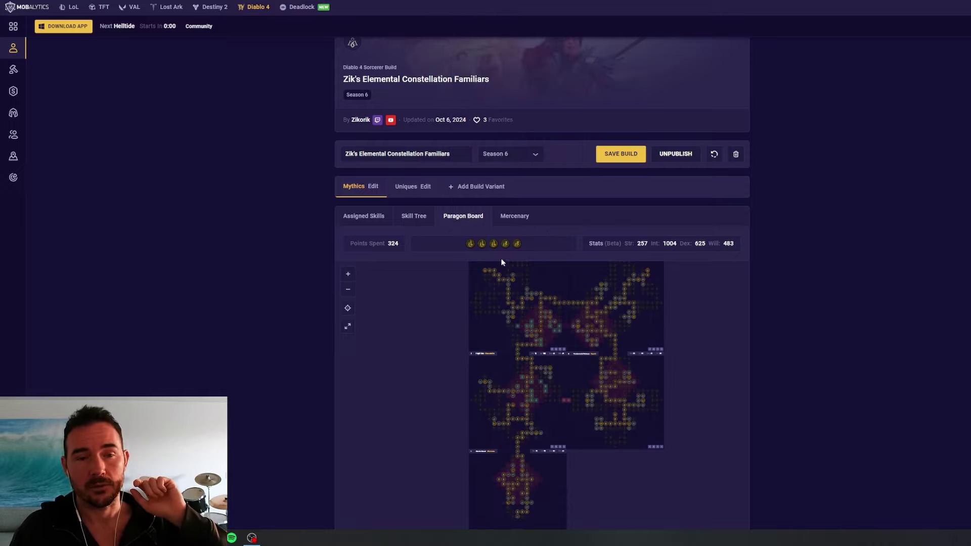
pyautogui.scroll(3, 445, 374)
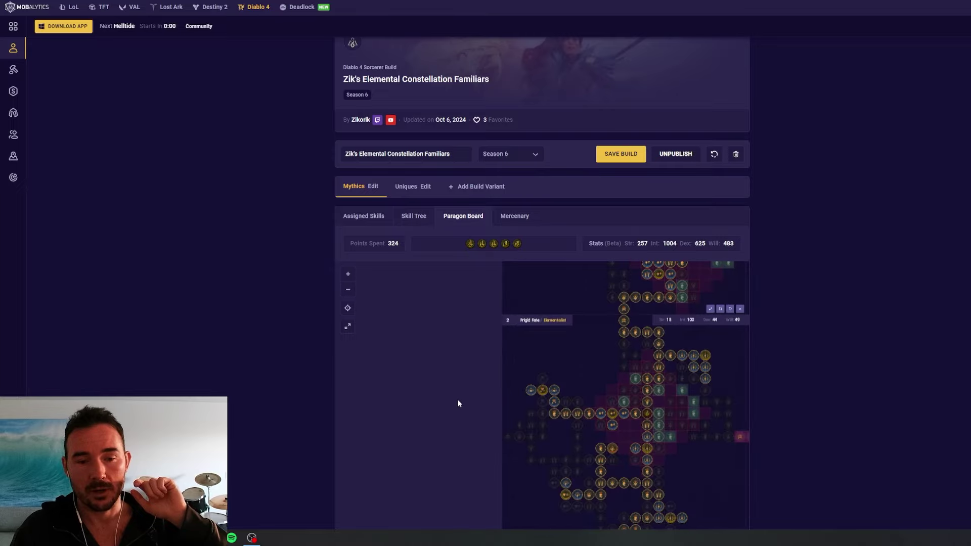
pyautogui.scroll(-1, 521, 483)
pyautogui.scroll(-2, 509, 473)
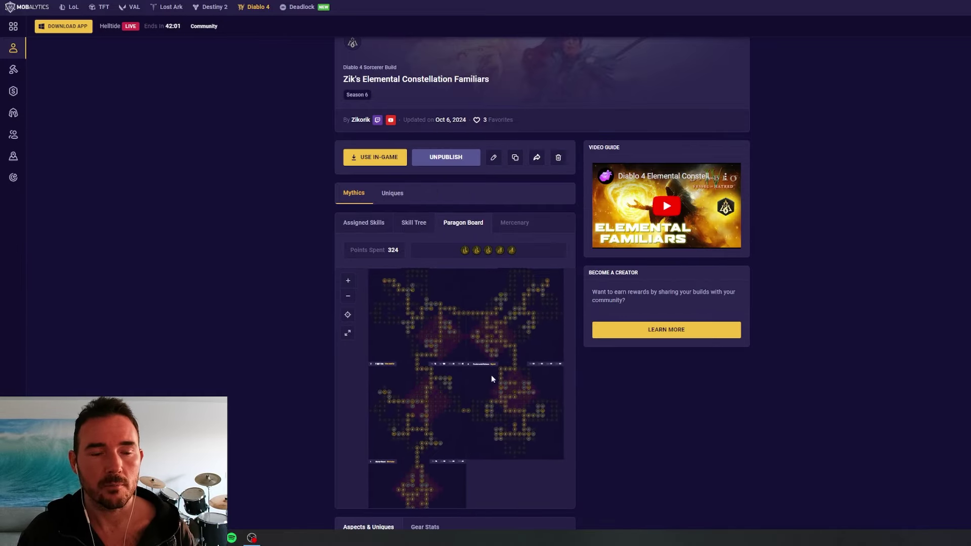
# Review the paragon boards of the Mythics variant on the published build page, from the overview to the board above Frigid Fate
pyautogui.moveTo(464, 252)
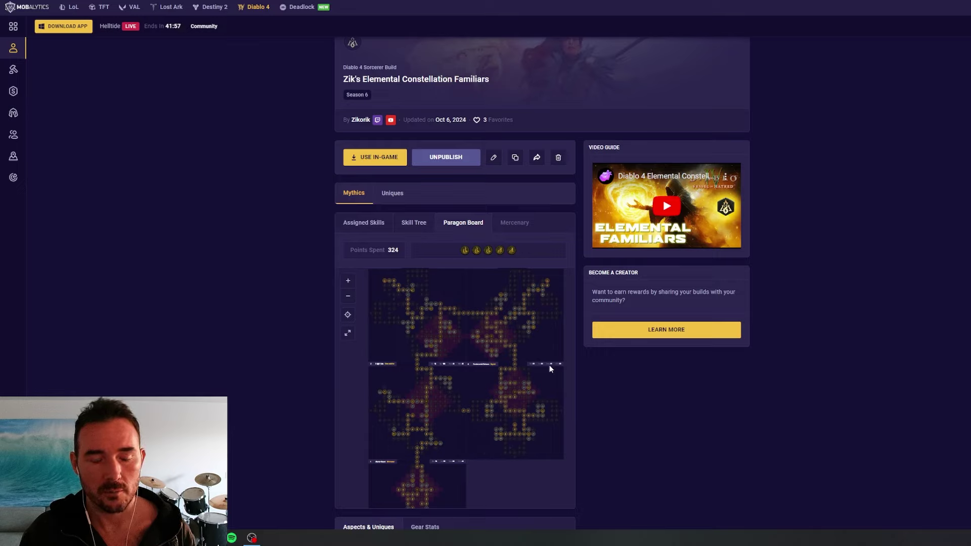
pyautogui.scroll(3, 447, 376)
pyautogui.scroll(-3, 490, 391)
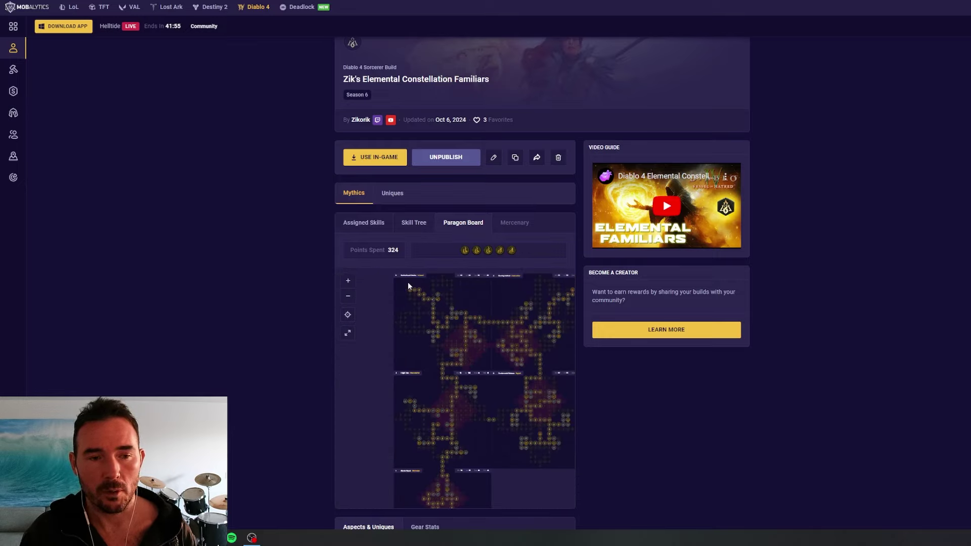
pyautogui.scroll(5, 414, 353)
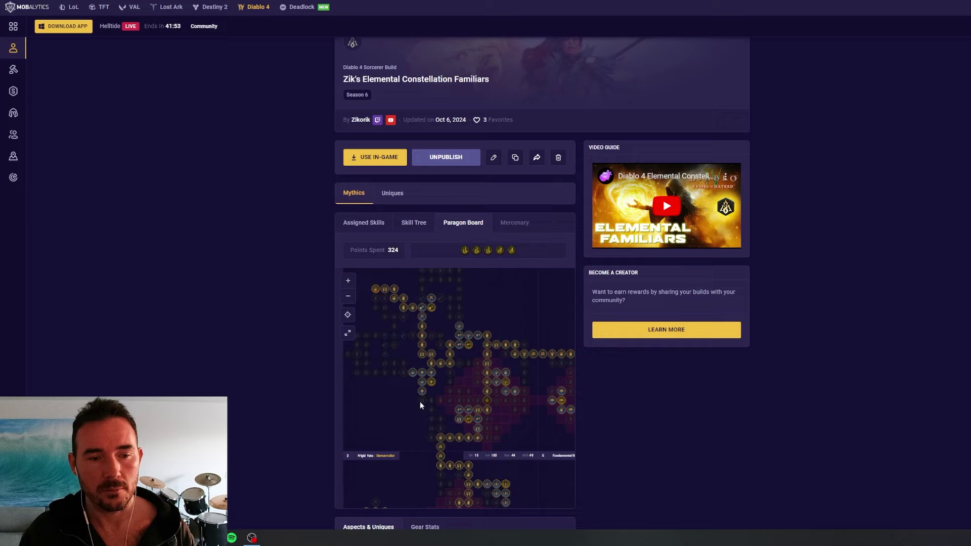
pyautogui.scroll(-6, 455, 411)
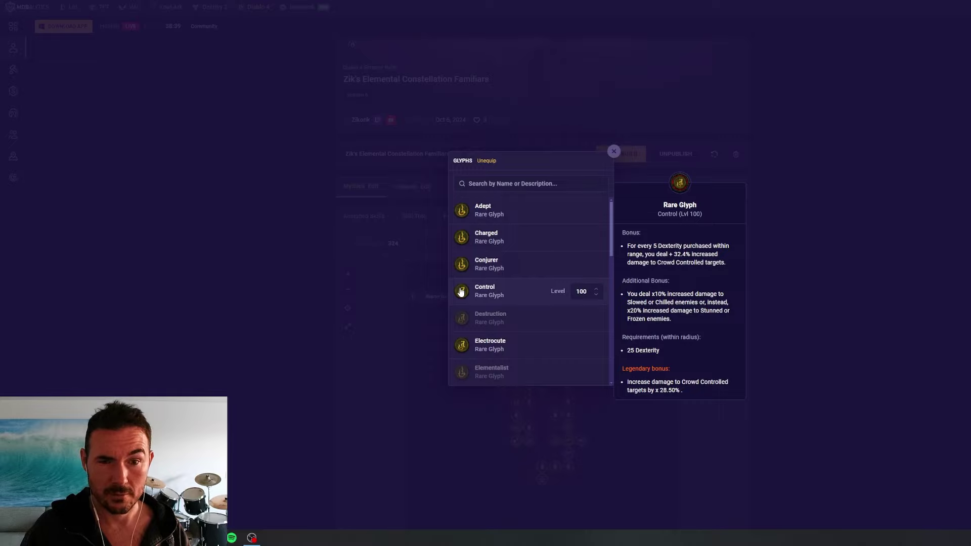
# Read the bonuses of the Control, Electrocute, Flamefeeder, Territorial and Torch glyphs in the glyph selection list
pyautogui.scroll(-1, 464, 288)
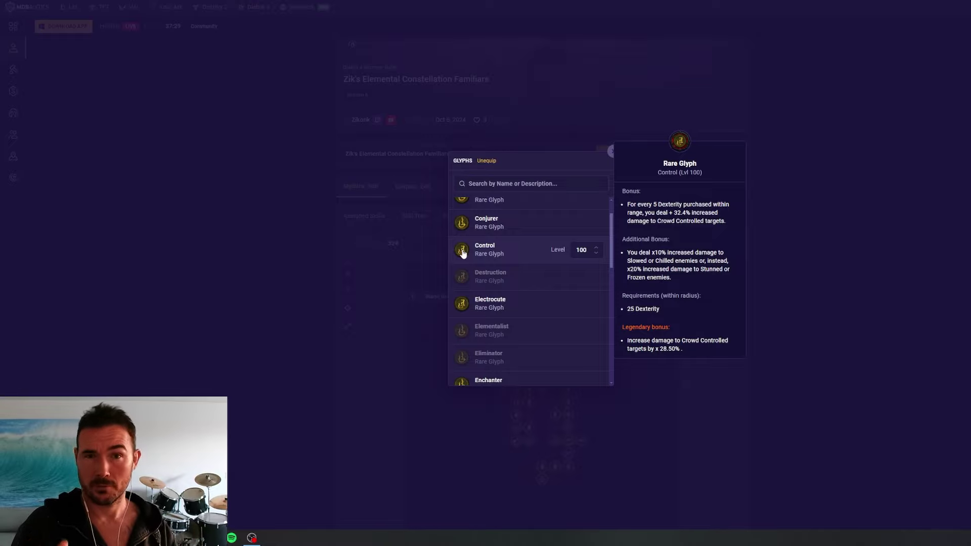
pyautogui.scroll(-1, 463, 260)
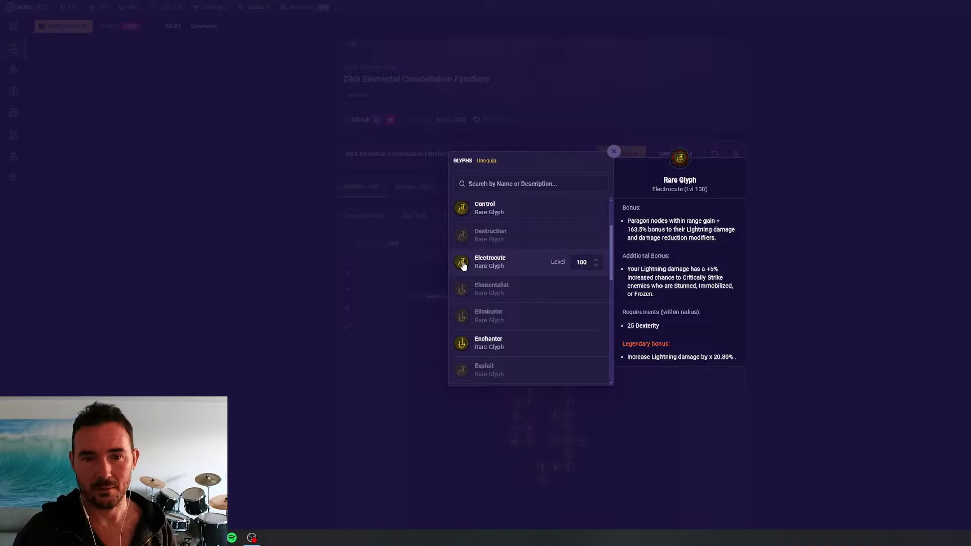
pyautogui.scroll(-1, 463, 267)
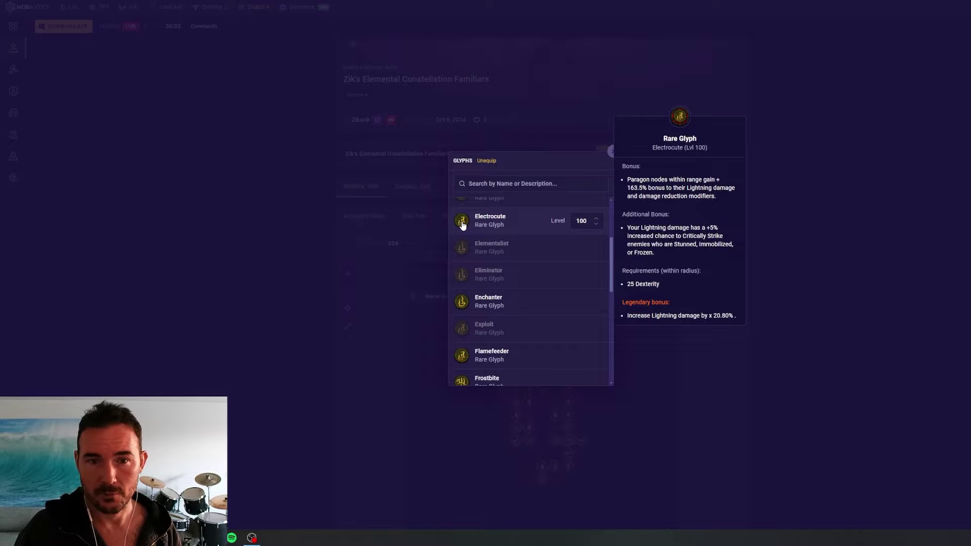
pyautogui.scroll(-2, 462, 223)
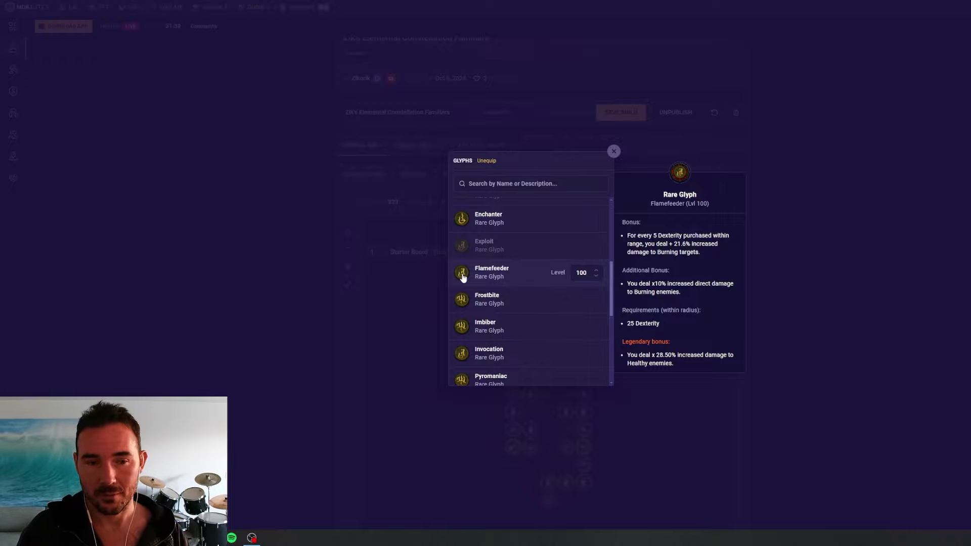
pyautogui.scroll(-5, 483, 283)
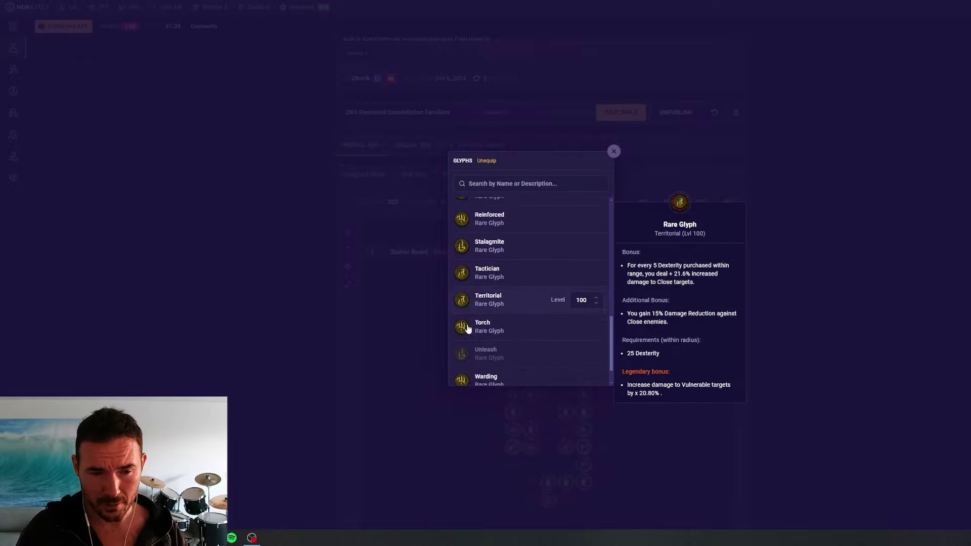
pyautogui.scroll(-1, 468, 329)
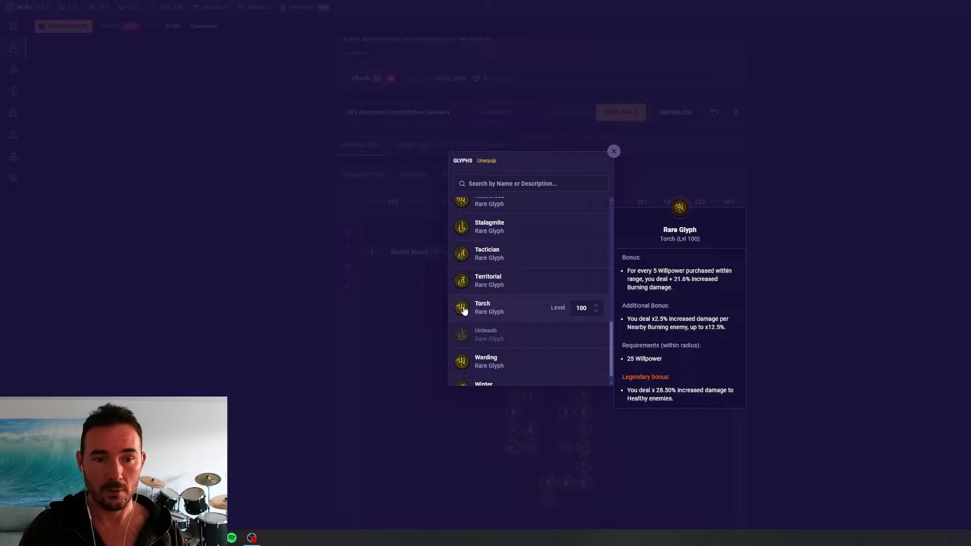
# Go back through the available glyphs to check the Reinforced, Exploit and Imbiber bonuses
pyautogui.scroll(2, 465, 308)
pyautogui.scroll(2, 481, 317)
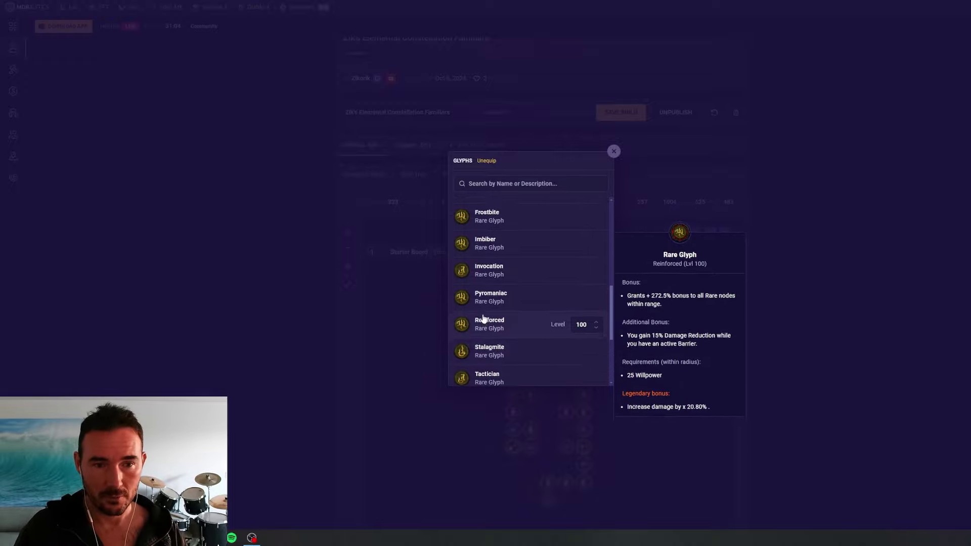
pyautogui.scroll(3, 480, 313)
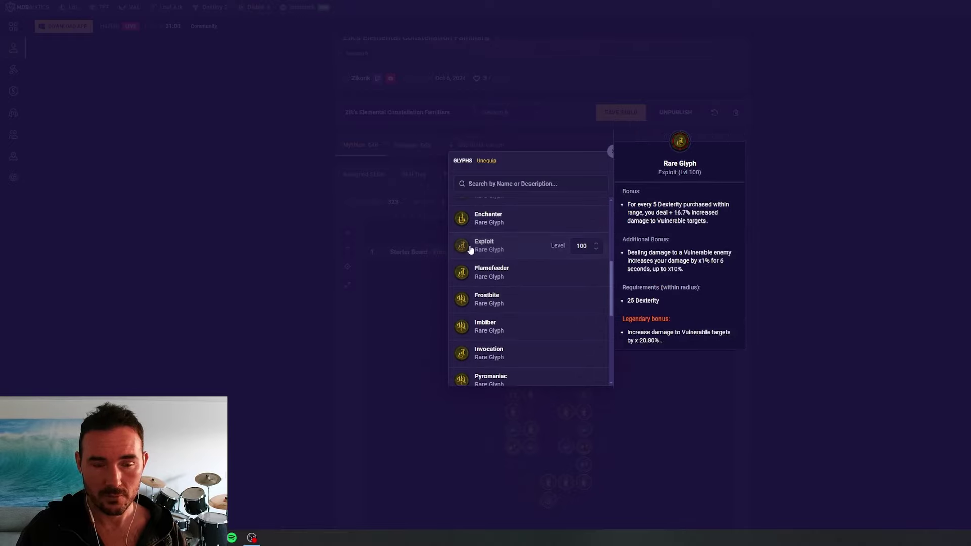
pyautogui.scroll(-1, 467, 339)
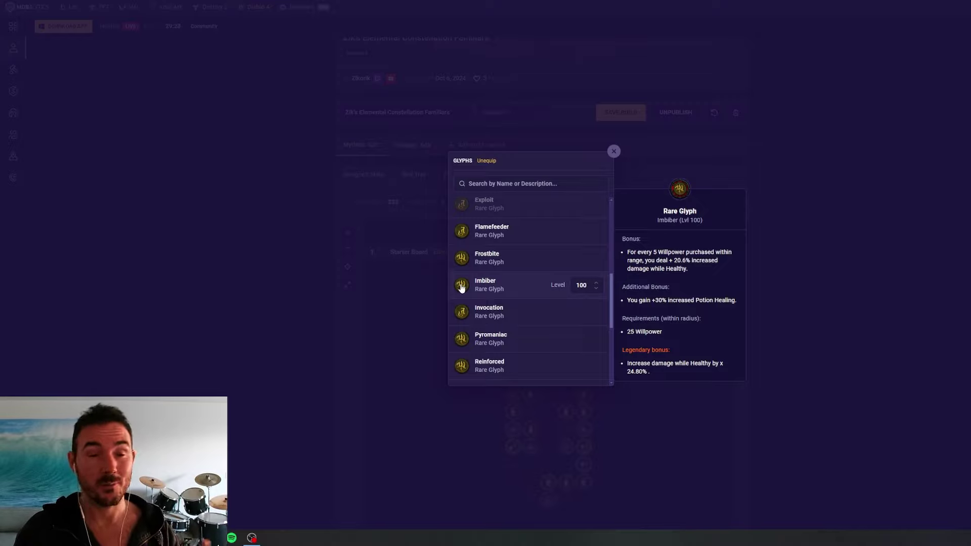
pyautogui.scroll(-1, 461, 287)
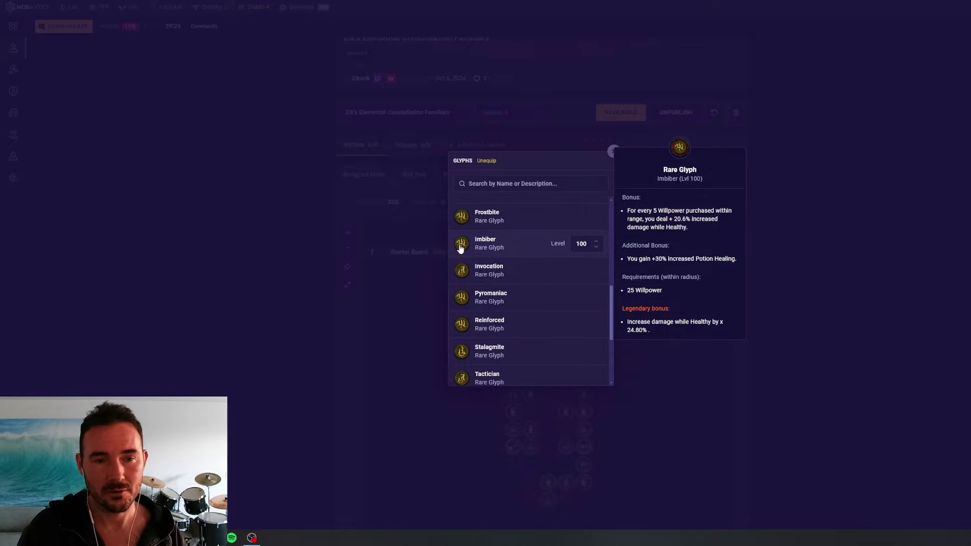
# Read the Invocation, Pyromaniac, Stalagmite, Tactician, Winter, Reinforced and Enchanter glyph bonuses in the glyph selection list
pyautogui.moveTo(461, 275)
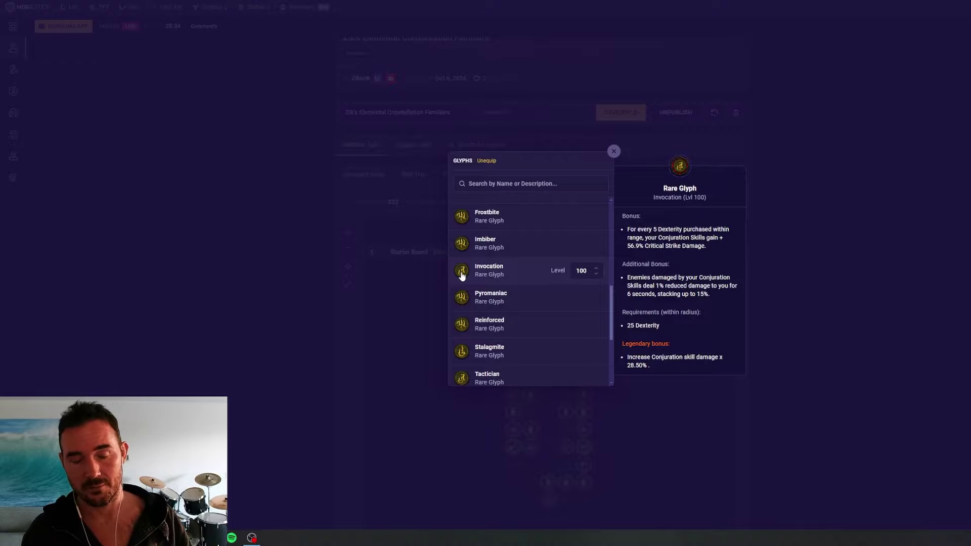
pyautogui.scroll(-1, 461, 253)
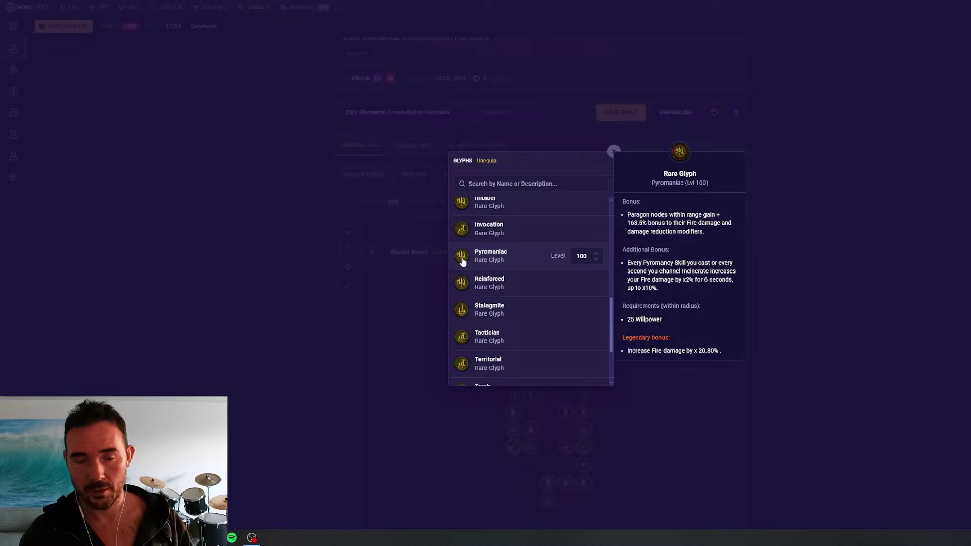
pyautogui.scroll(-1, 466, 283)
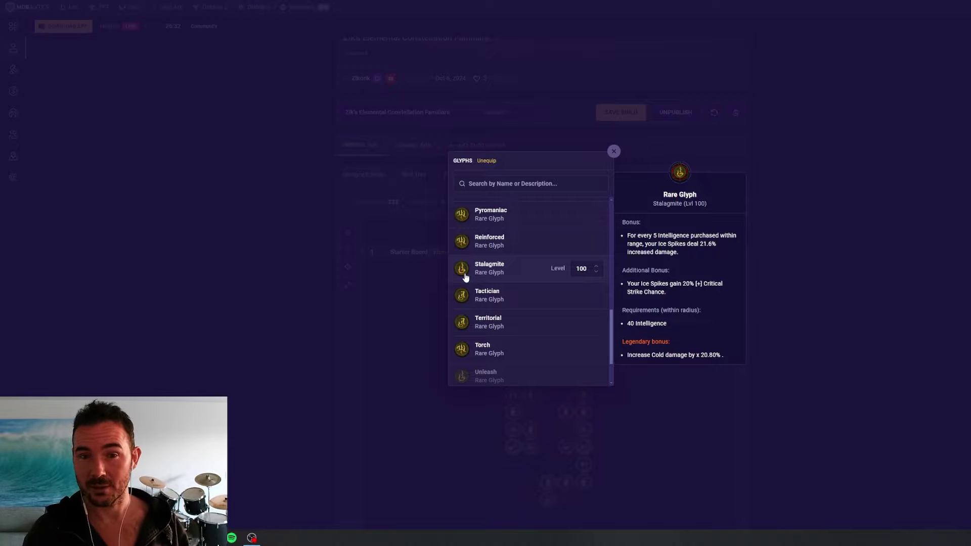
pyautogui.scroll(-2, 461, 240)
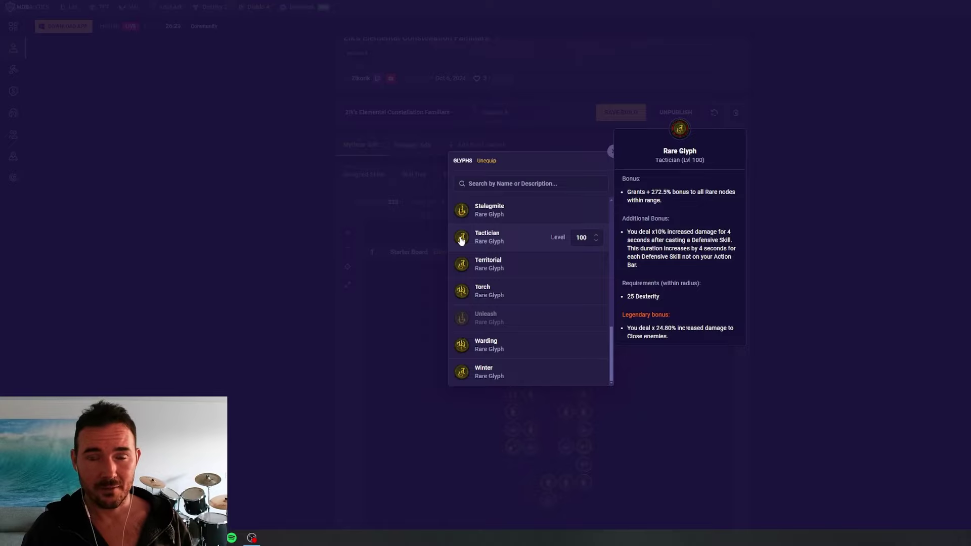
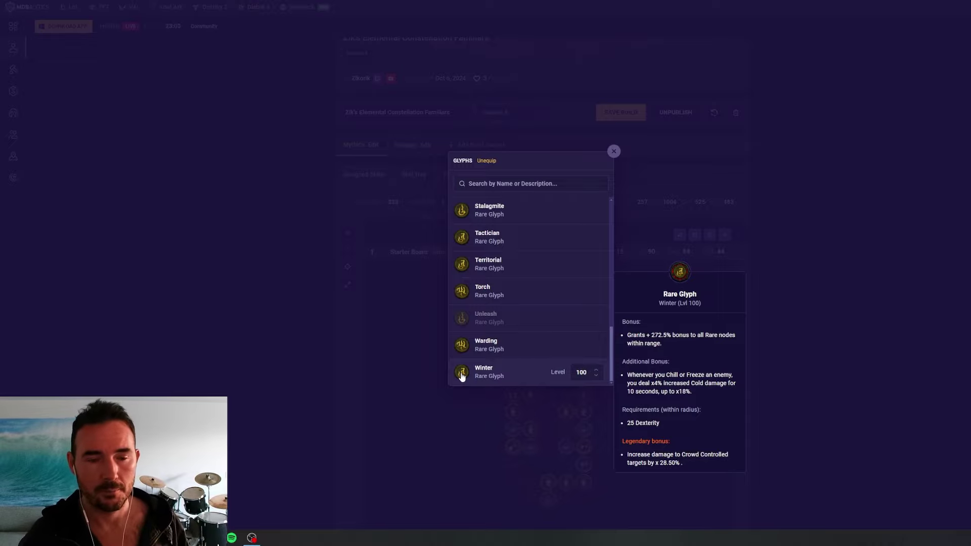
pyautogui.scroll(1, 461, 245)
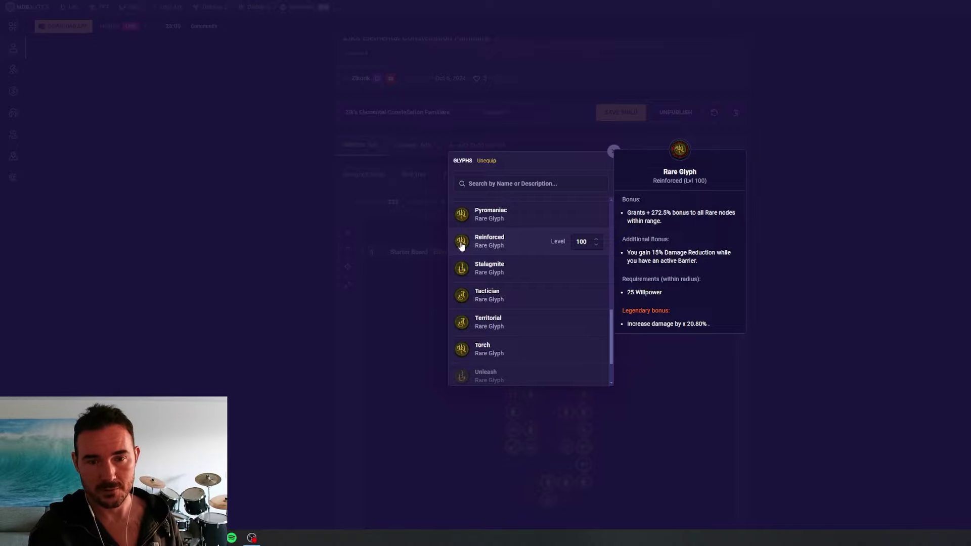
pyautogui.scroll(5, 461, 245)
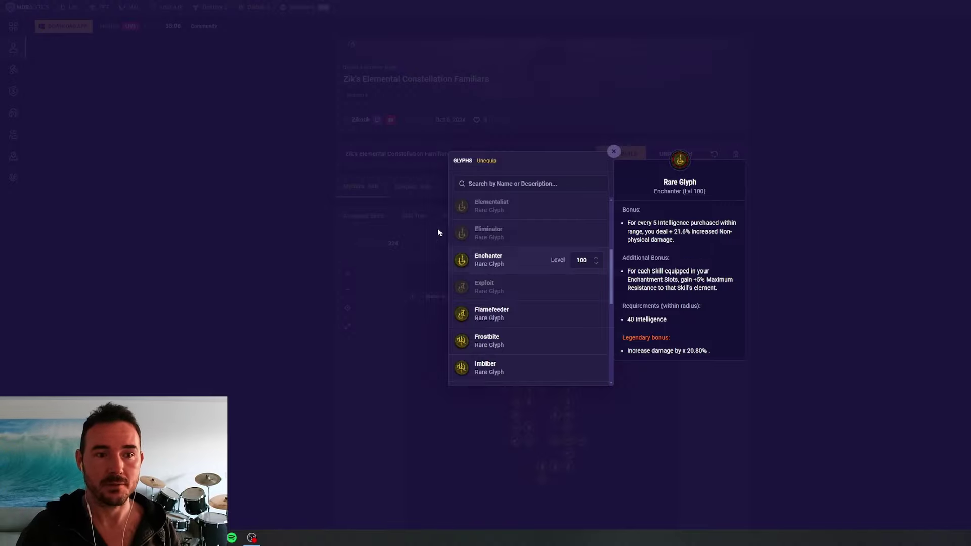
# Close the glyph selection and inspect the build's allocated skills and passives in the skill tree
pyautogui.click(393, 278)
pyautogui.click(413, 217)
pyautogui.scroll(-1, 523, 433)
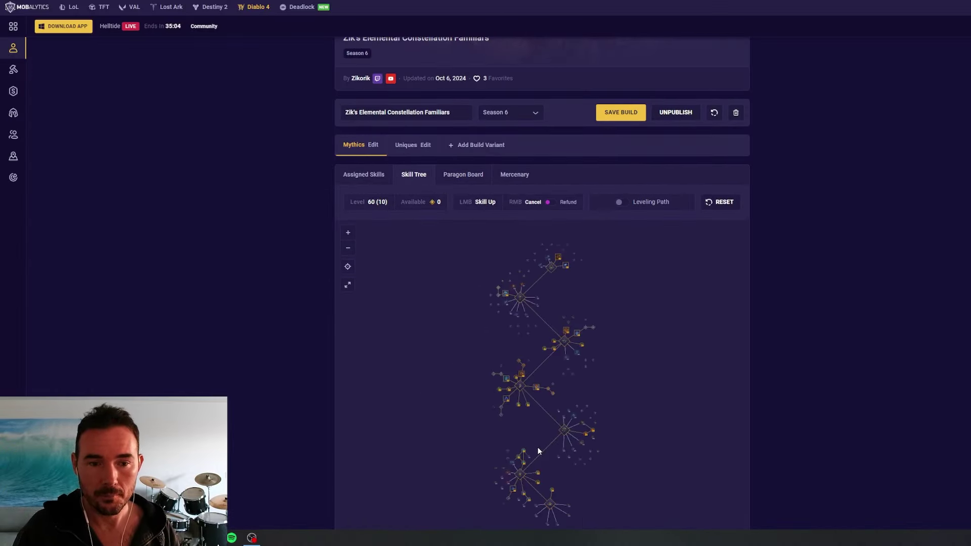
pyautogui.scroll(2, 558, 499)
pyautogui.scroll(1, 559, 499)
pyautogui.moveTo(563, 490)
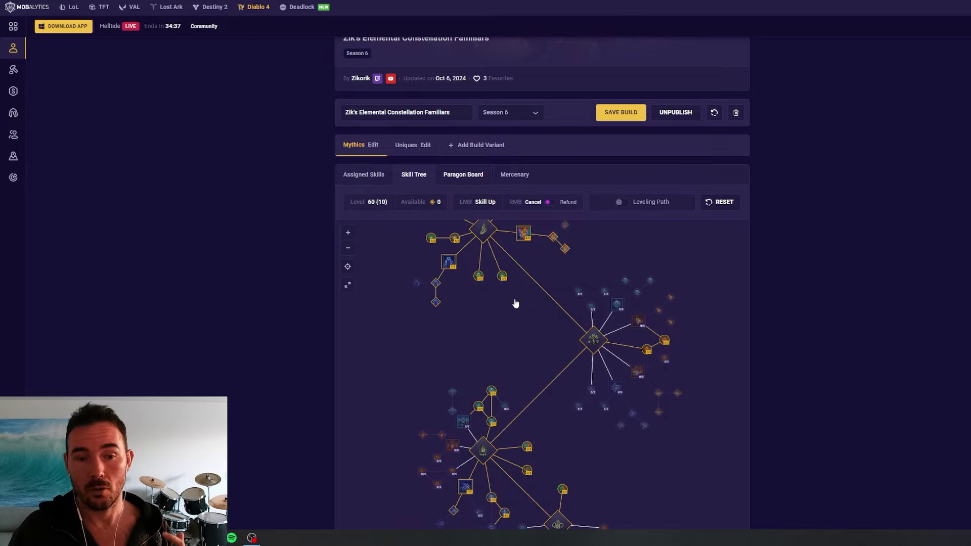
# Return to the paragon boards and look through the glyph choices for the Starter Board's Eliminator socket, including Enchanter and Adept
pyautogui.moveTo(518, 311)
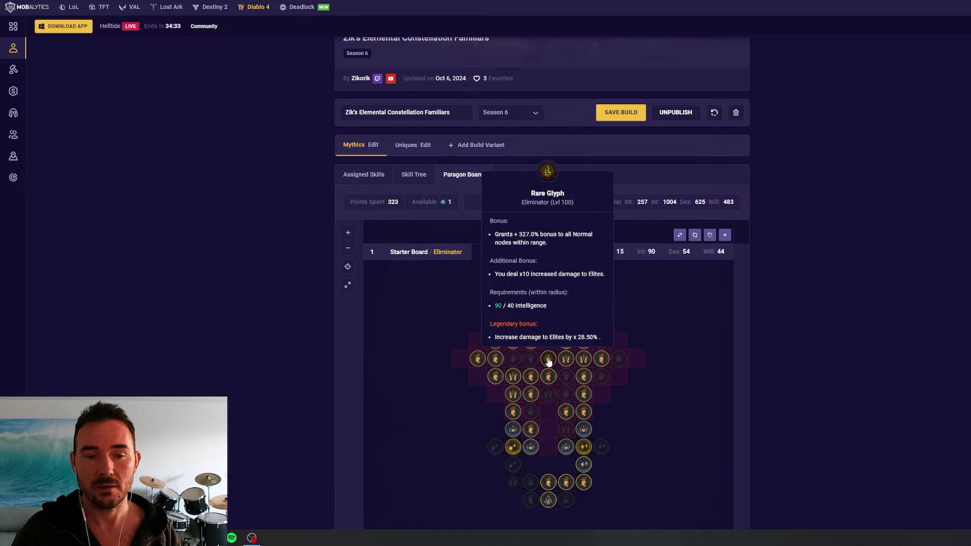
pyautogui.click(547, 357)
pyautogui.scroll(-3, 526, 329)
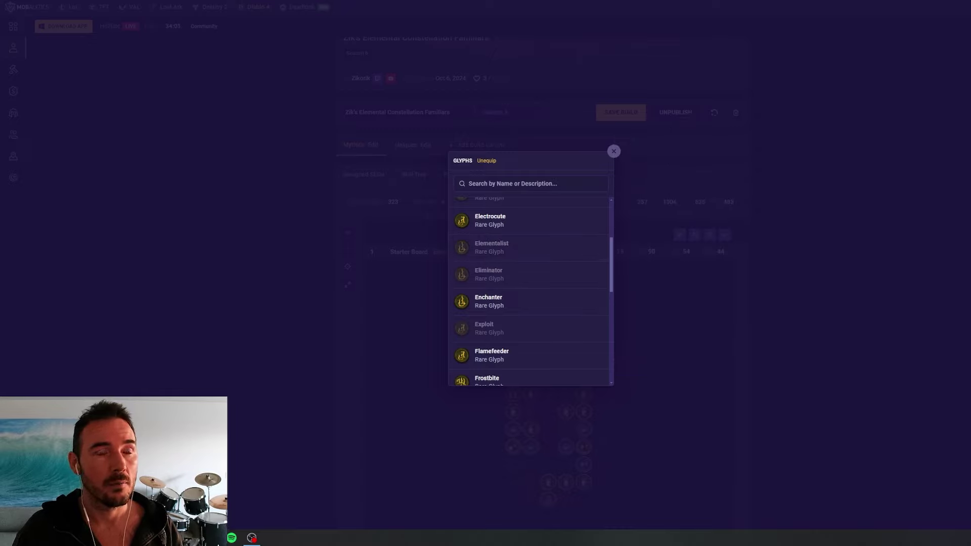
pyautogui.moveTo(463, 305)
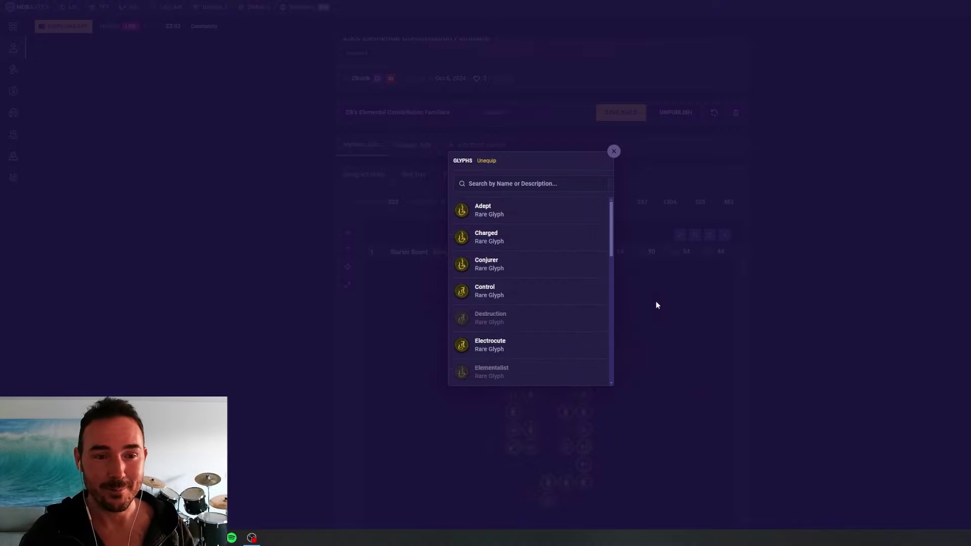
pyautogui.moveTo(461, 215)
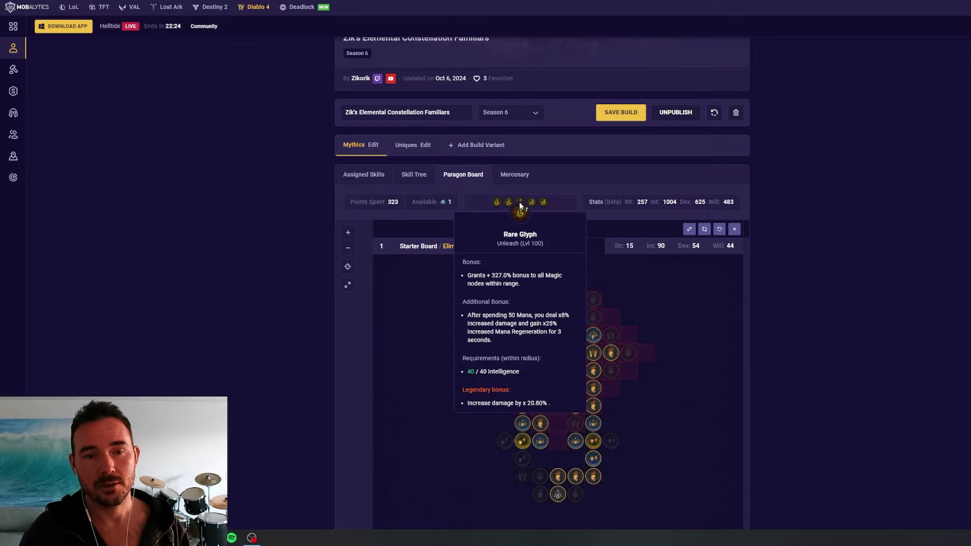
# Check the equipped Exploit glyph, then open the Elementalist socket's glyph choices and read the Control, Enchanter, Torch and Territorial bonuses
pyautogui.moveTo(545, 201)
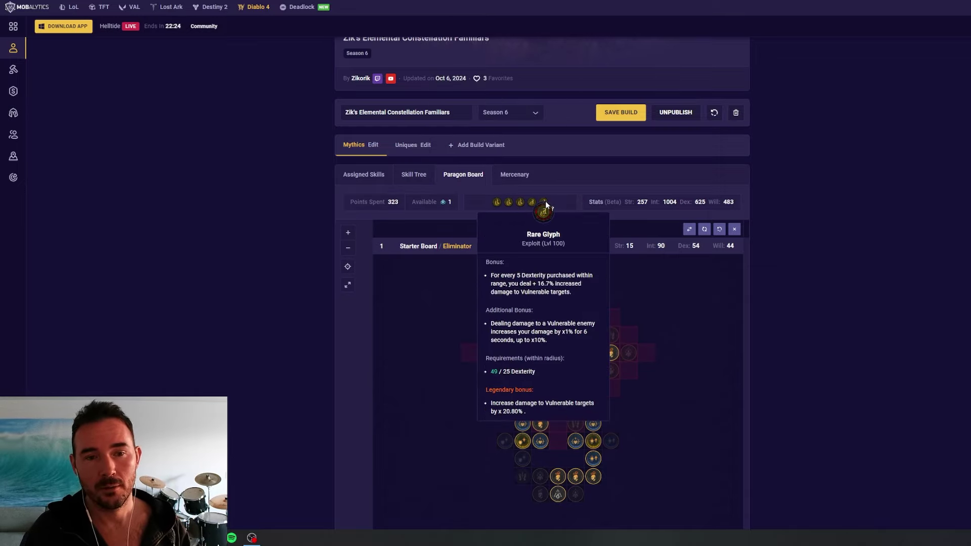
pyautogui.click(509, 201)
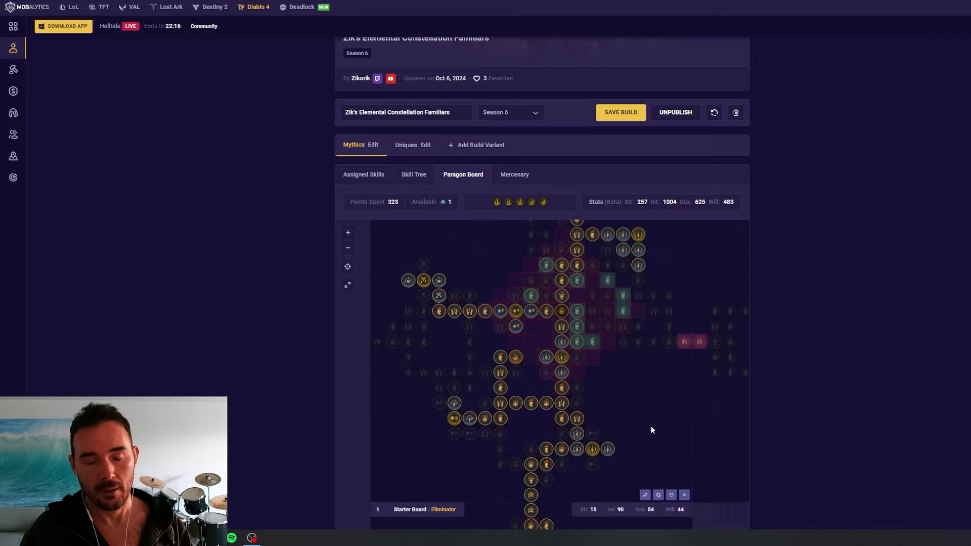
pyautogui.click(561, 312)
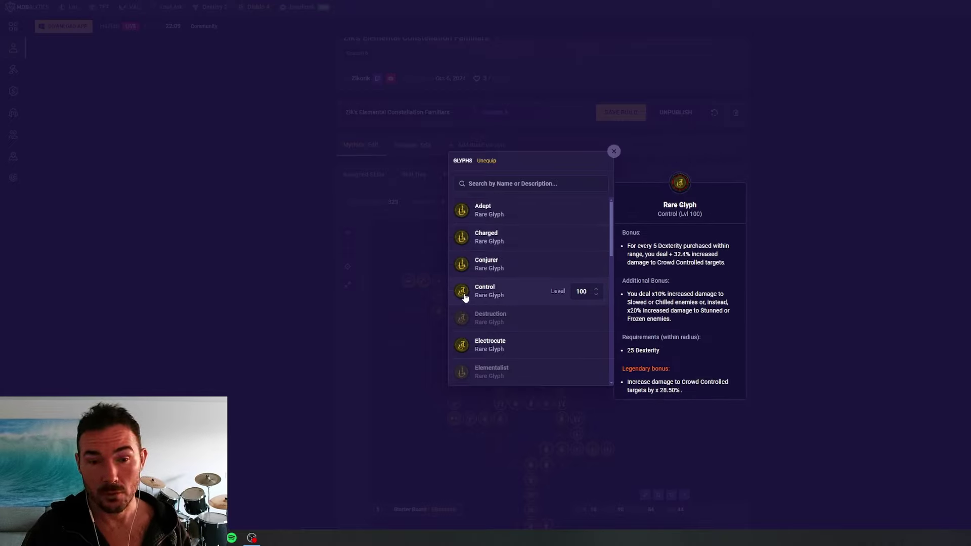
pyautogui.scroll(-3, 465, 299)
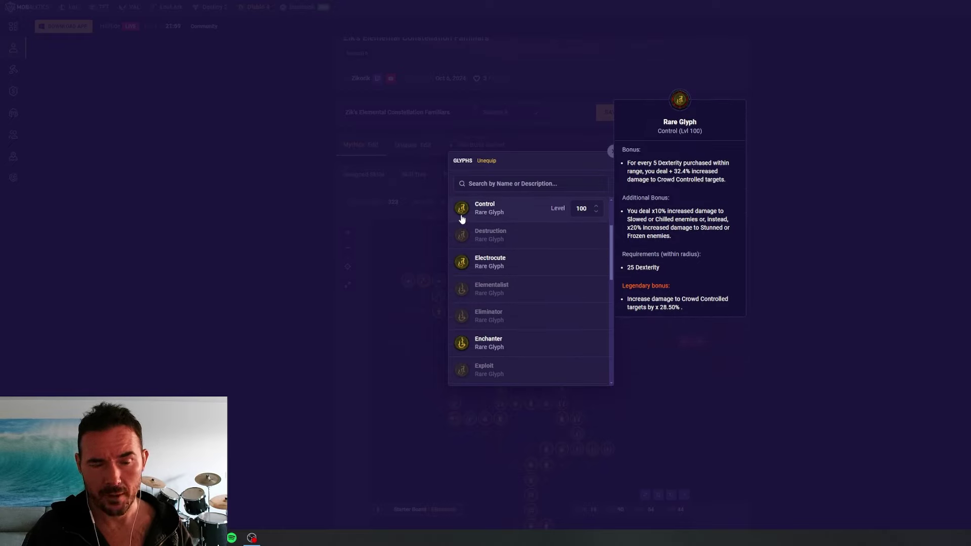
pyautogui.scroll(-3, 461, 242)
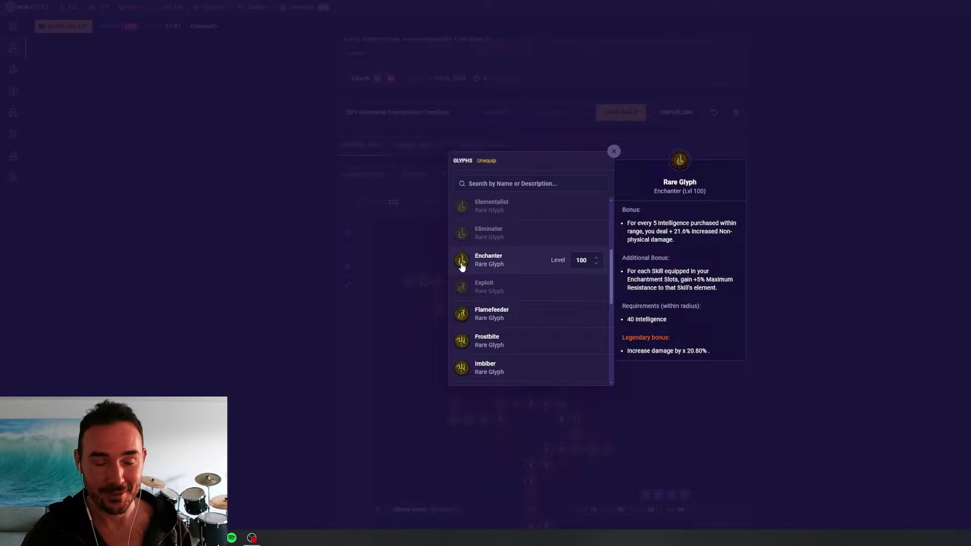
pyautogui.scroll(-8, 462, 267)
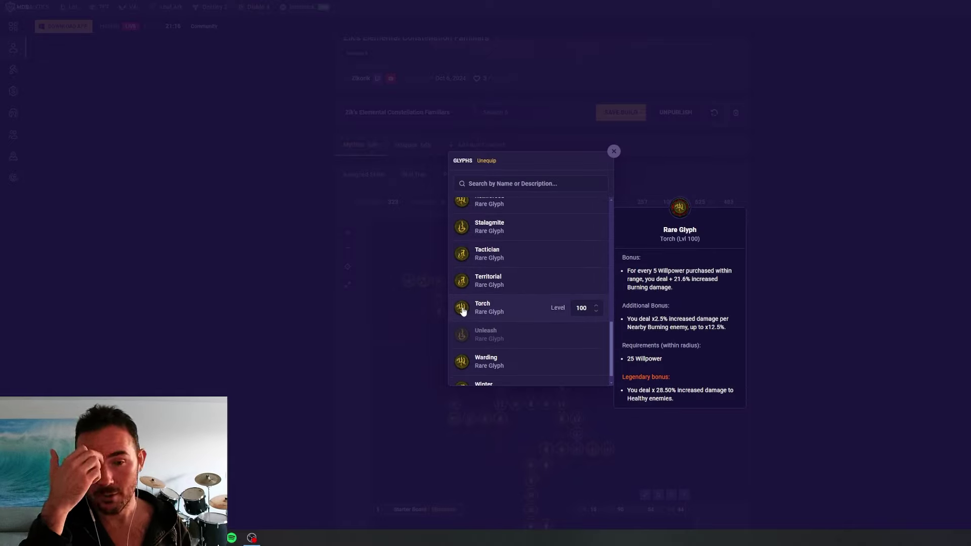
pyautogui.scroll(2, 462, 309)
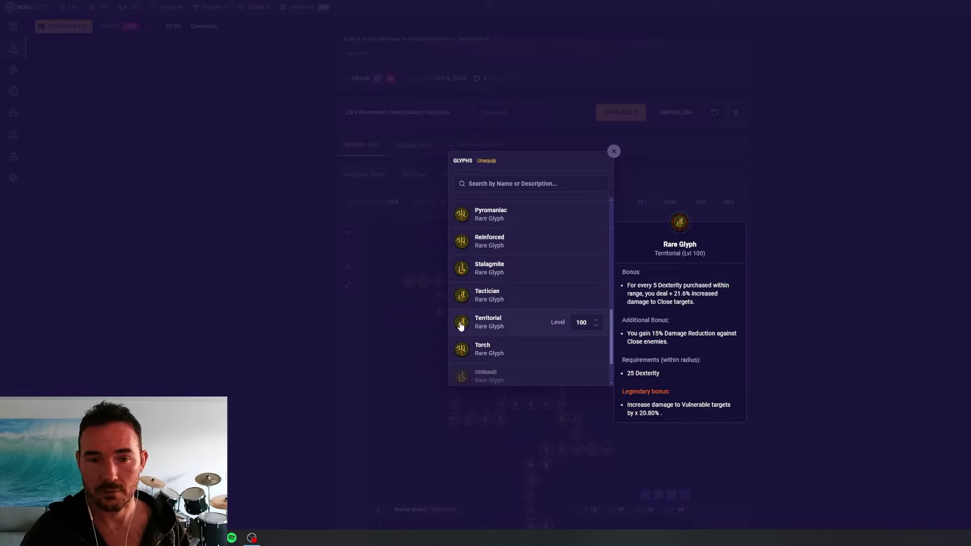
pyautogui.scroll(1, 461, 304)
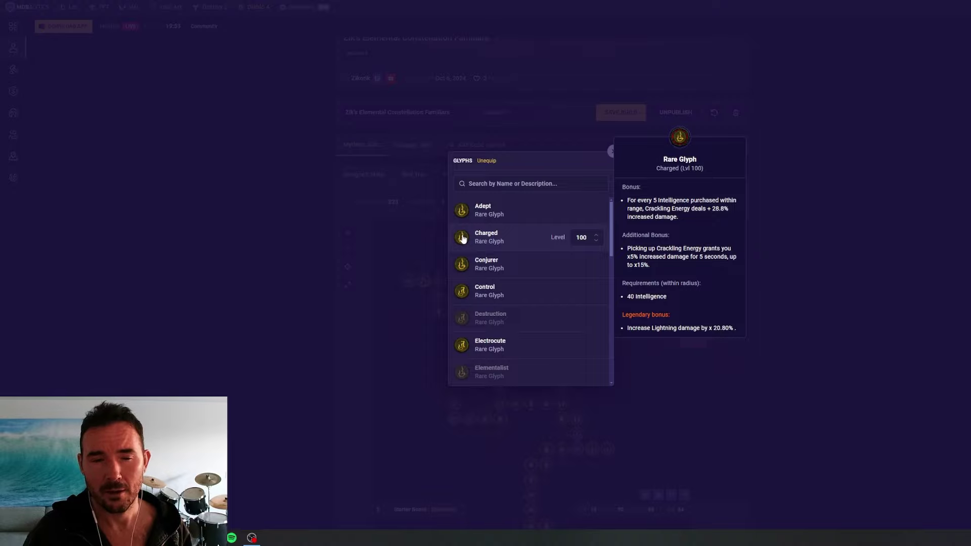
# Go through the glyph list again to check the Pyromaniac, Winter and Control bonuses, and close the selection without swapping
pyautogui.scroll(-4, 470, 248)
pyautogui.scroll(-2, 476, 257)
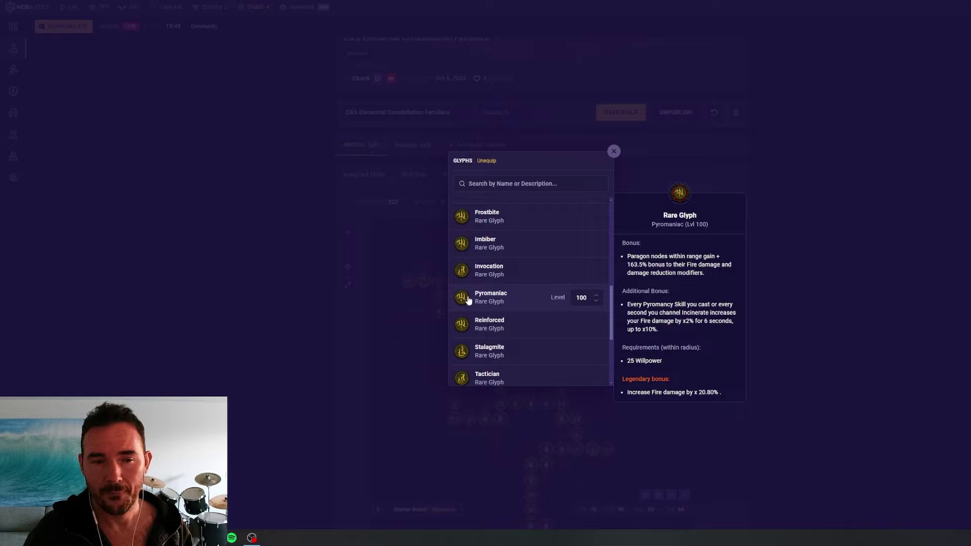
pyautogui.scroll(-3, 464, 295)
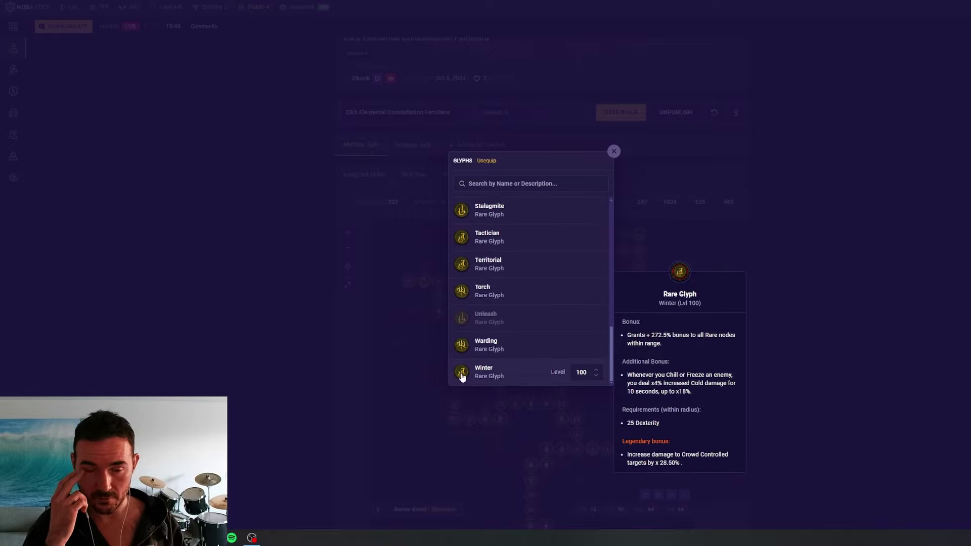
pyautogui.scroll(3, 539, 314)
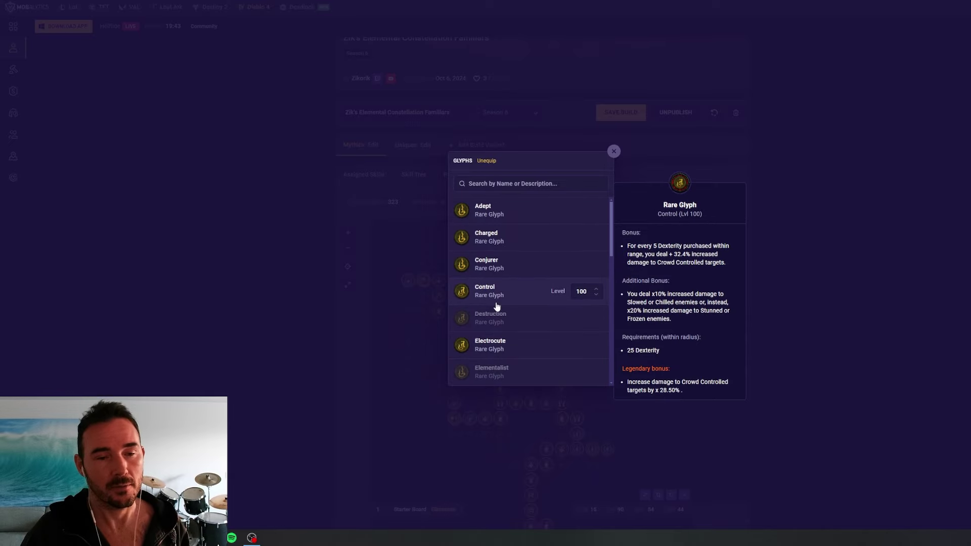
pyautogui.click(613, 152)
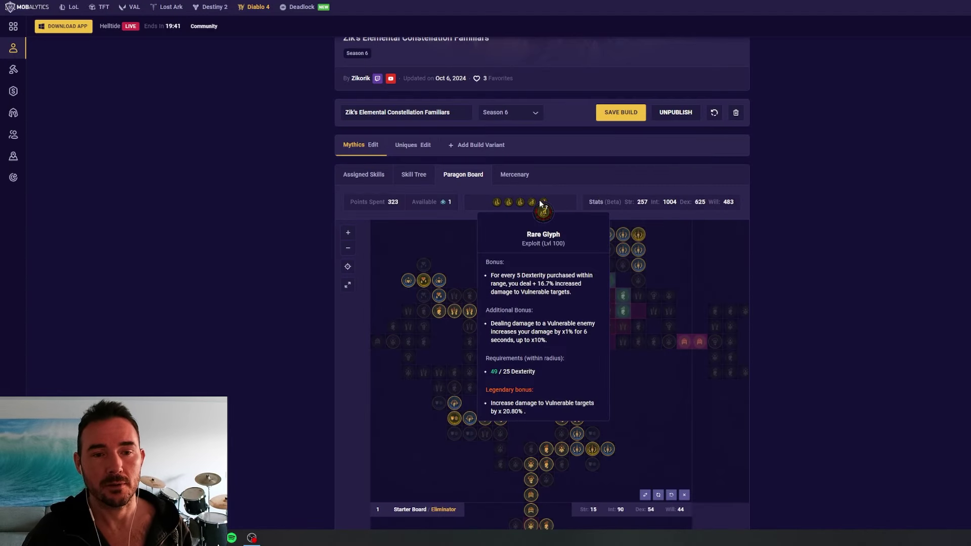
# Recheck the equipped Exploit and Elementalist glyph bonuses and survey the layout of the connected paragon boards
pyautogui.moveTo(494, 202)
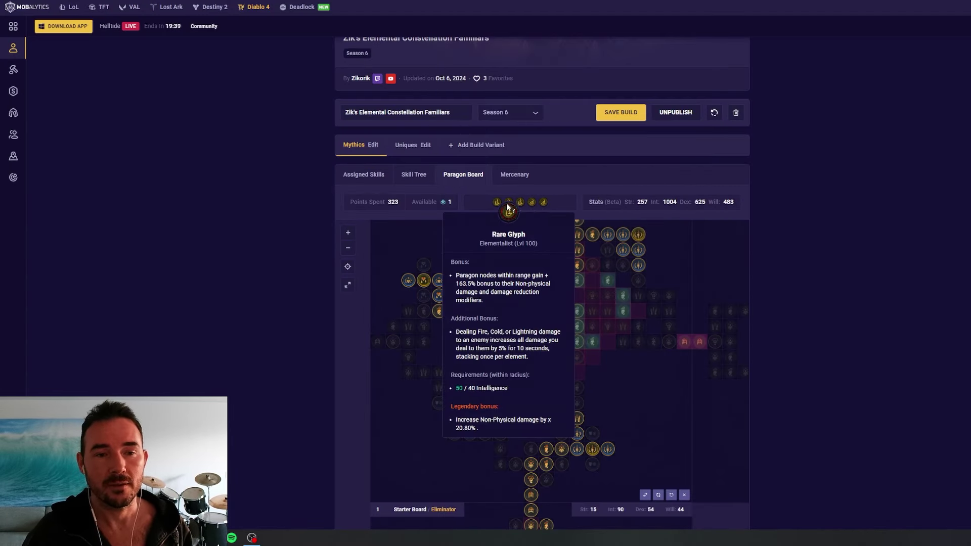
pyautogui.scroll(-5, 465, 250)
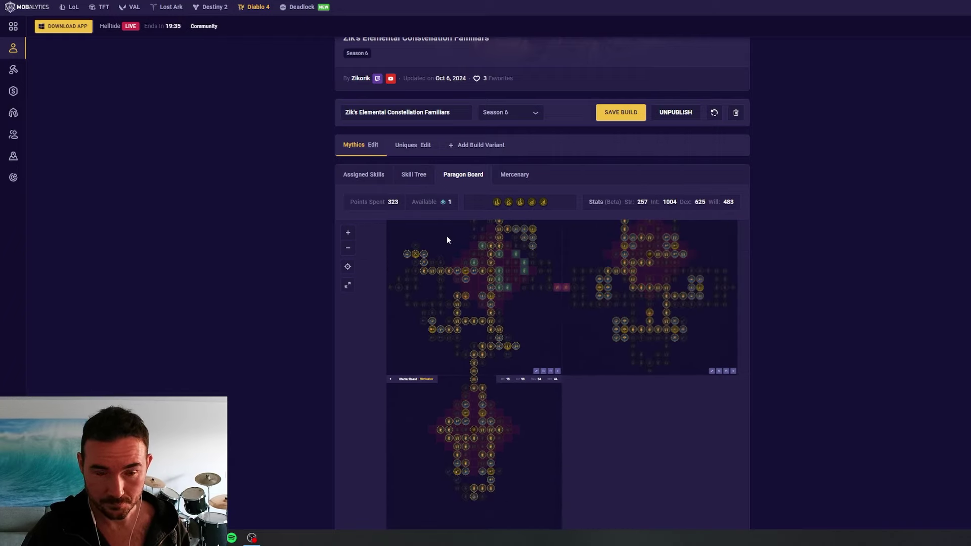
pyautogui.scroll(-3, 459, 257)
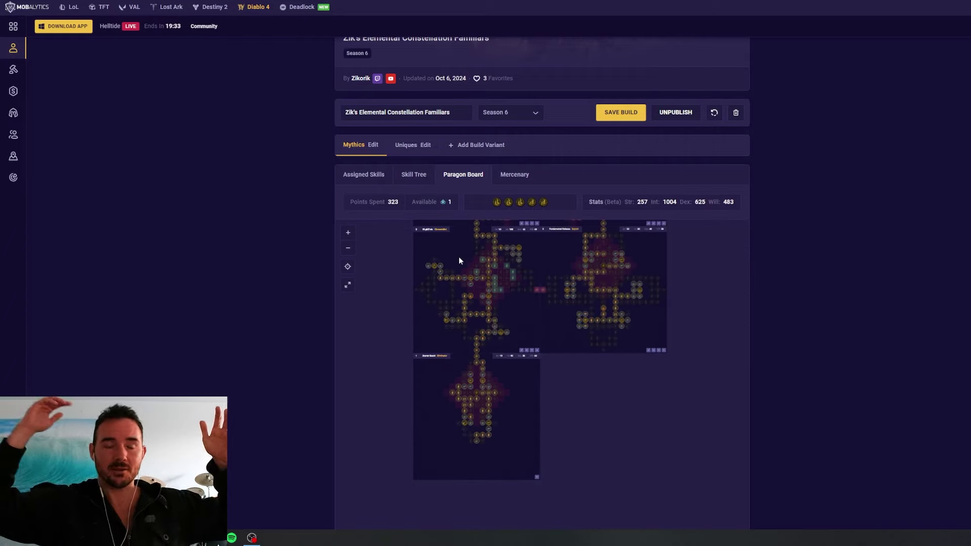